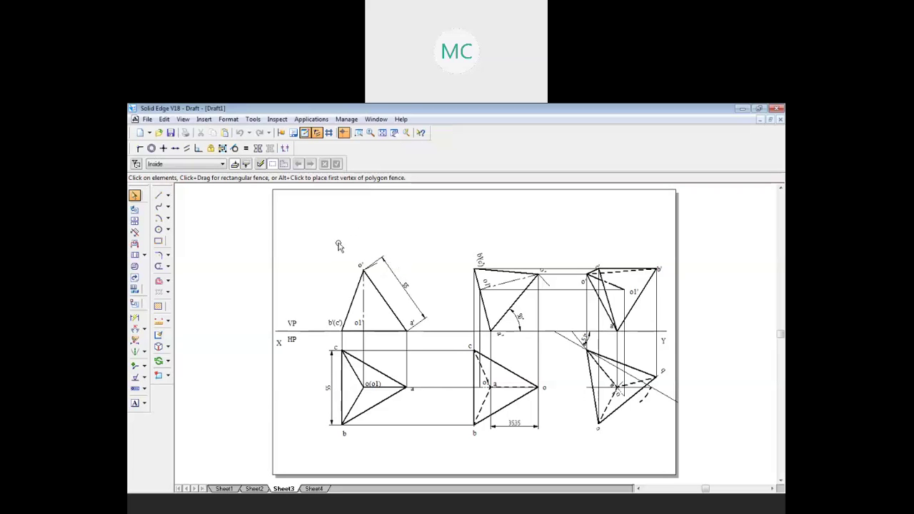
Delete the old projection drawings and their labels, keeping the XY reference line, and label its right end Y.
mouse_move(327, 245)
left_mouse_down()
mouse_move(536, 436)
mouse_move(541, 427)
mouse_move(679, 454)
left_mouse_up()
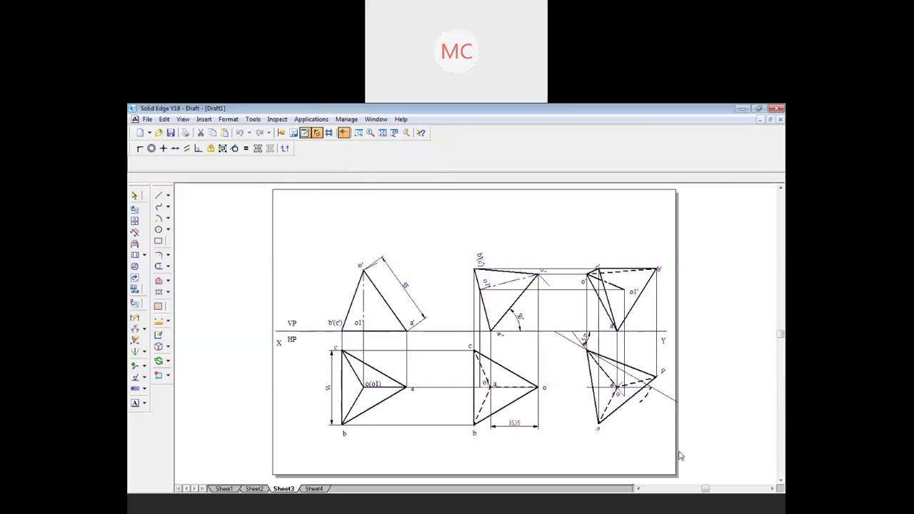
key("Delete")
left_click(135, 404)
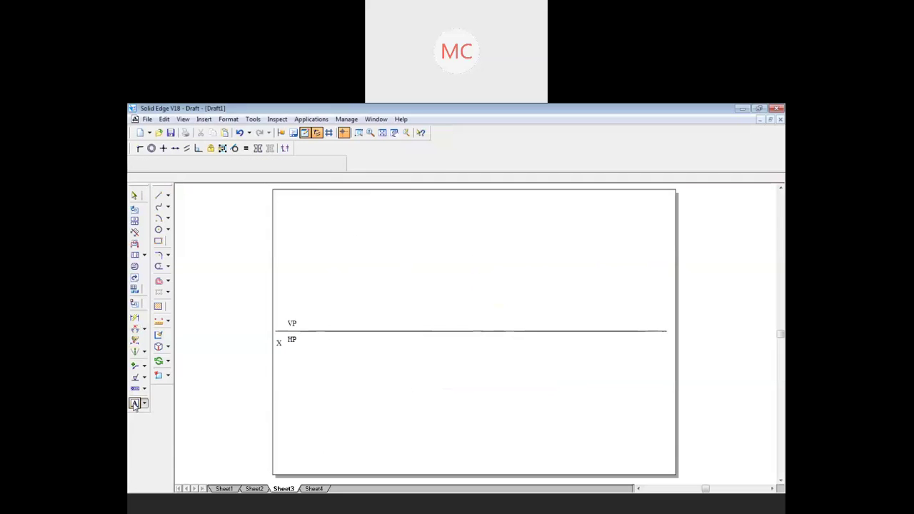
left_click(661, 339)
type("Y")
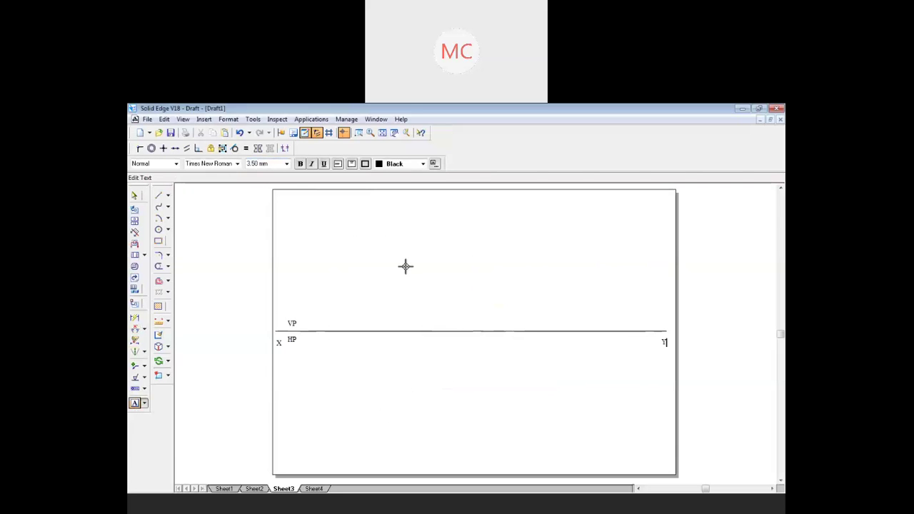
Draw an equilateral triangle with 55 mm sides and a horizontal base below the XY line, with a sloping side at 120°.
left_click(158, 197)
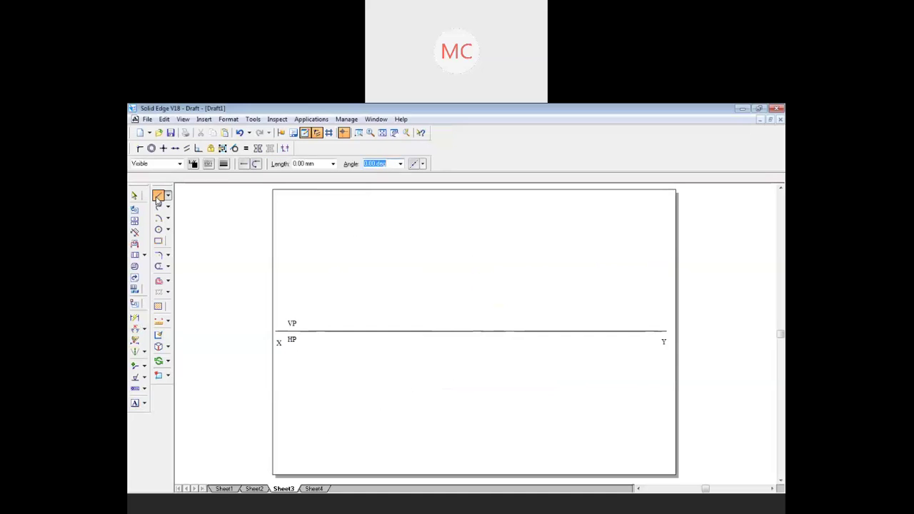
left_click(355, 431)
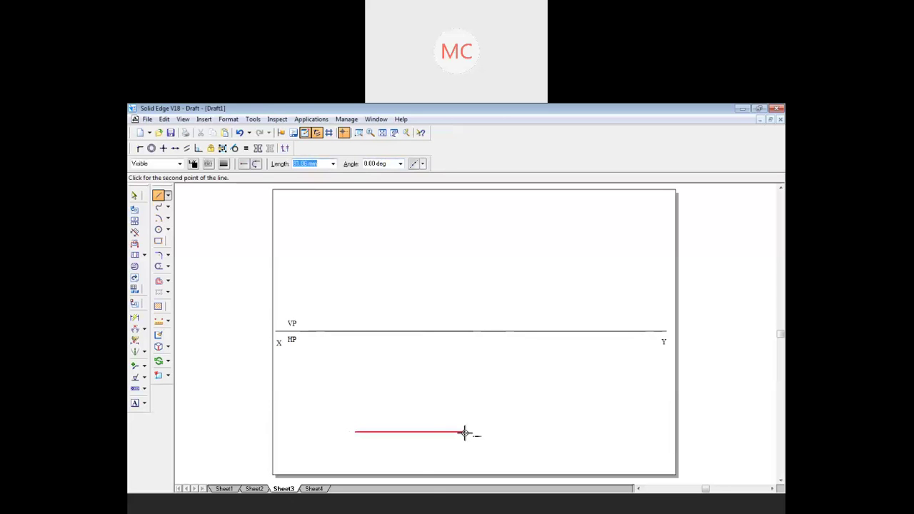
left_click(432, 509)
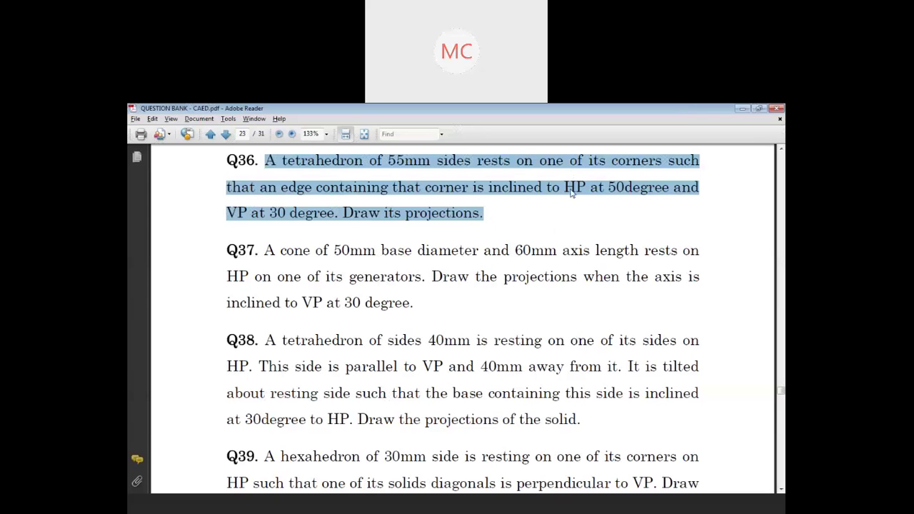
left_click(392, 508)
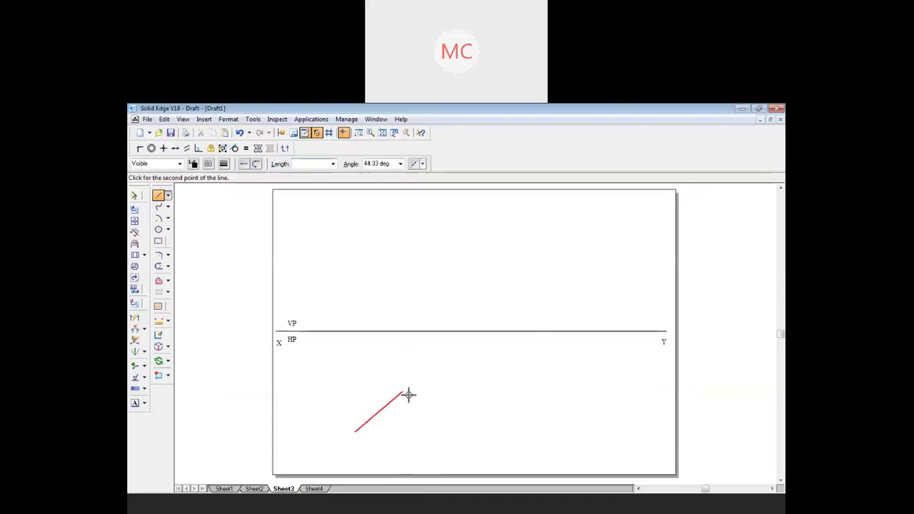
type("55")
key("Tab")
left_click(465, 434)
type("120")
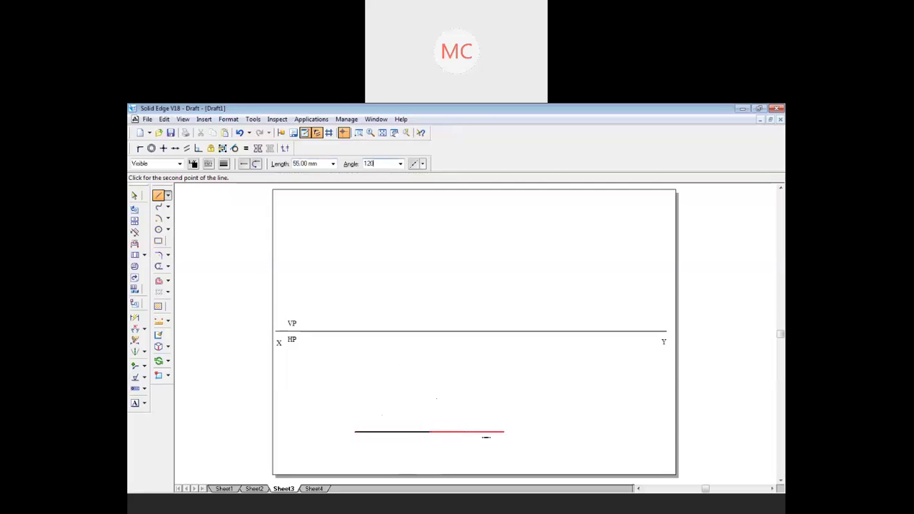
key("Tab")
type("120")
key("Tab")
left_click(465, 433)
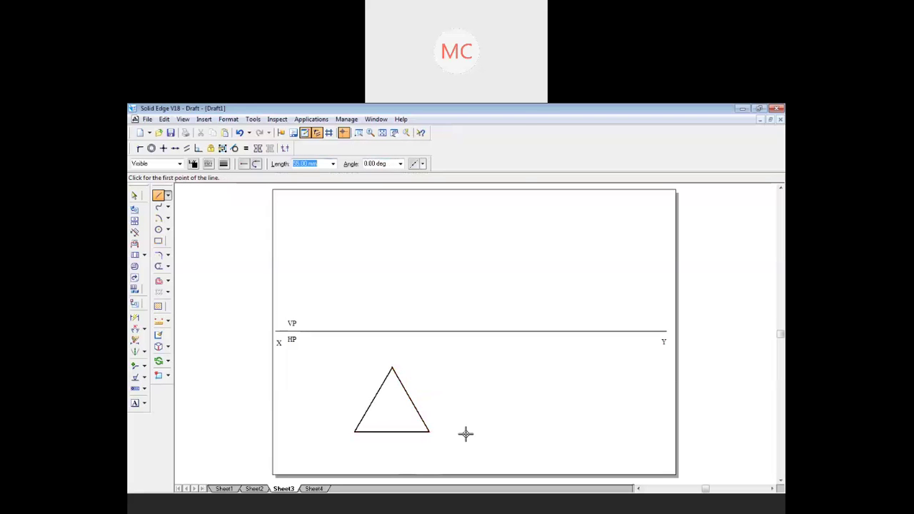
Draw the triangle's three medians, each from a corner to the midpoint of the opposite side.
left_click(392, 367)
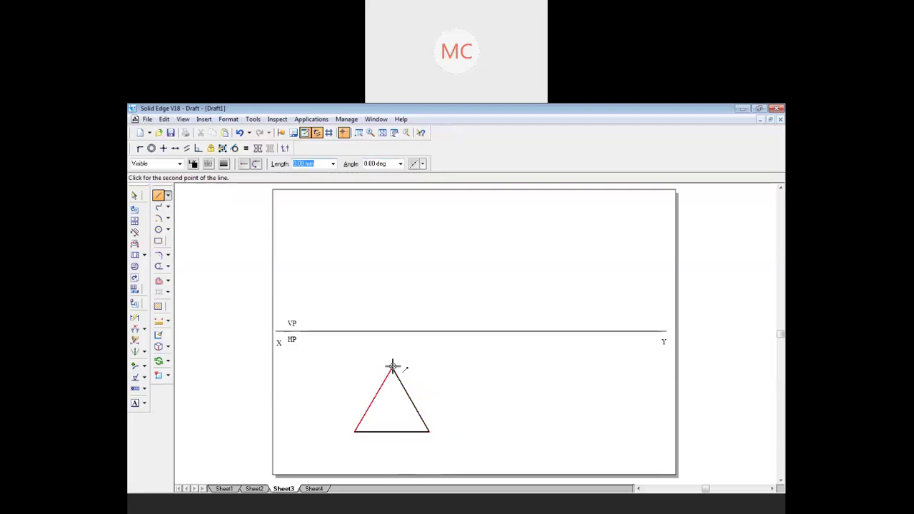
left_click(394, 432)
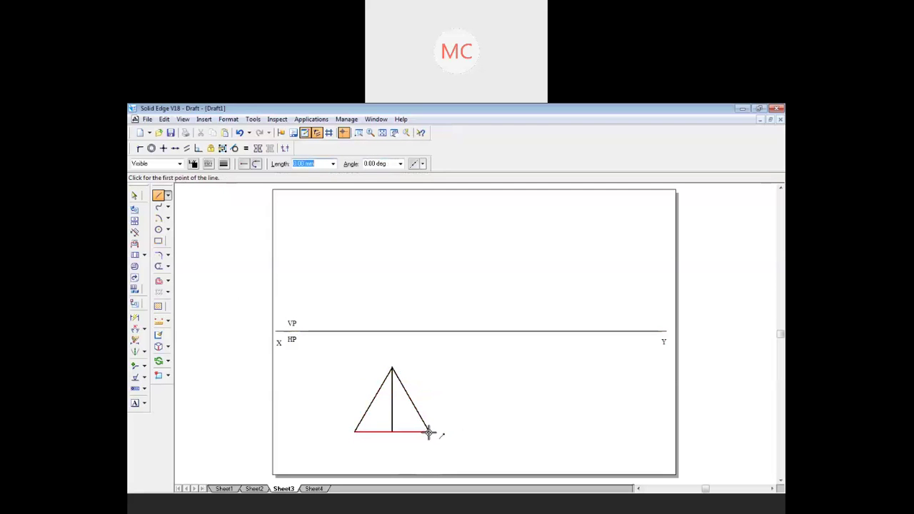
left_click(429, 431)
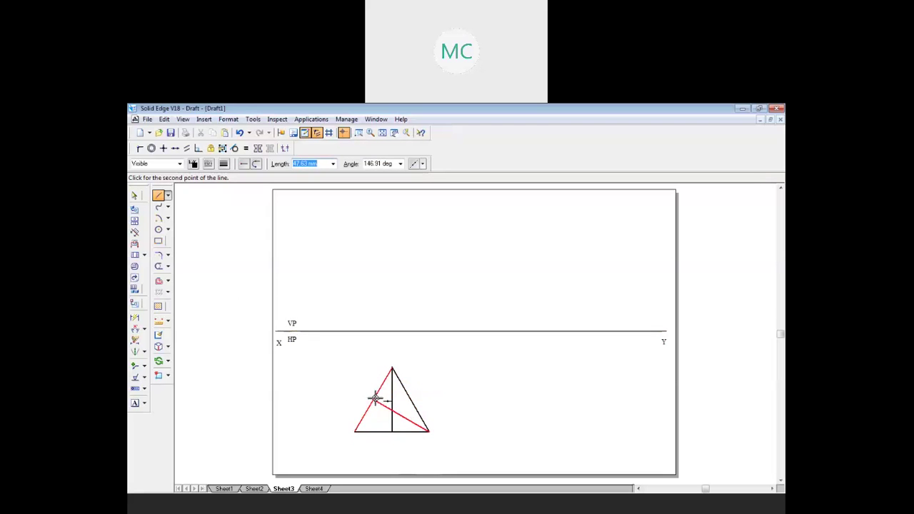
left_click(373, 401)
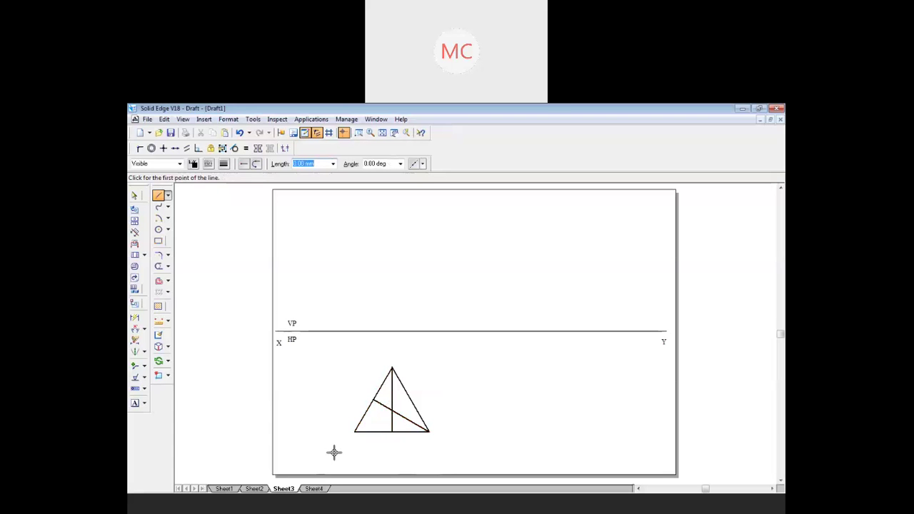
left_click(356, 431)
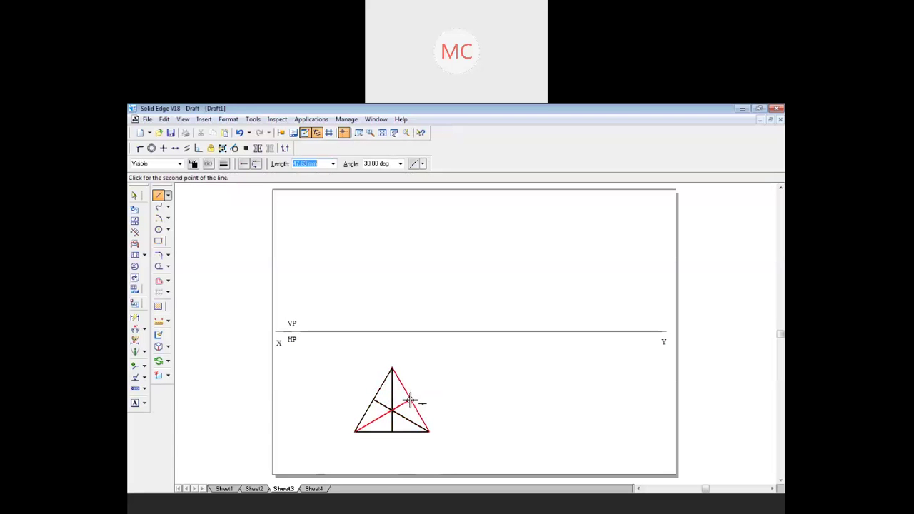
left_click(410, 401)
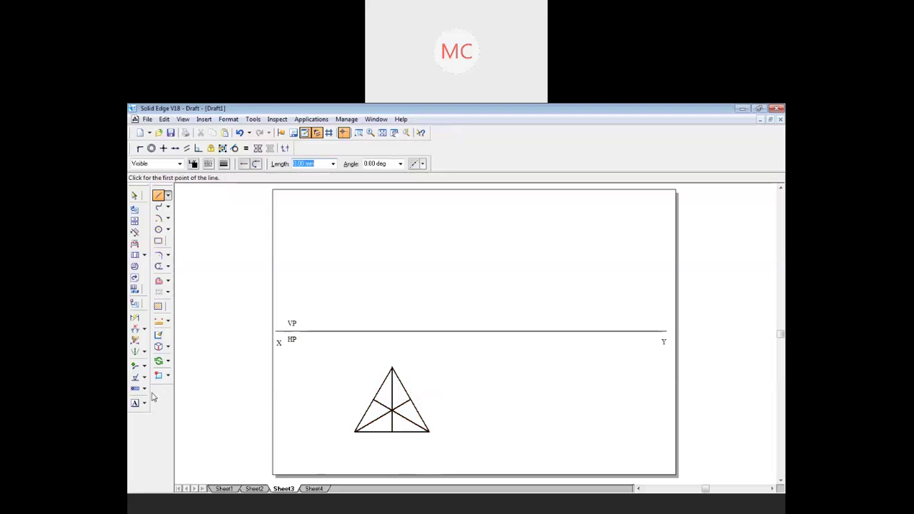
Trim the three median segments between the centroid and the side midpoints, leaving only the lines from the corners.
left_click(159, 267)
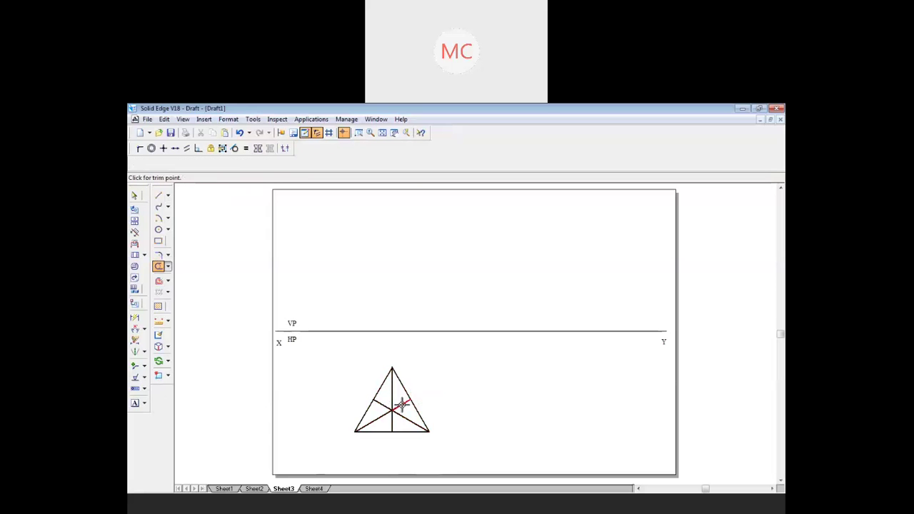
left_click(393, 425)
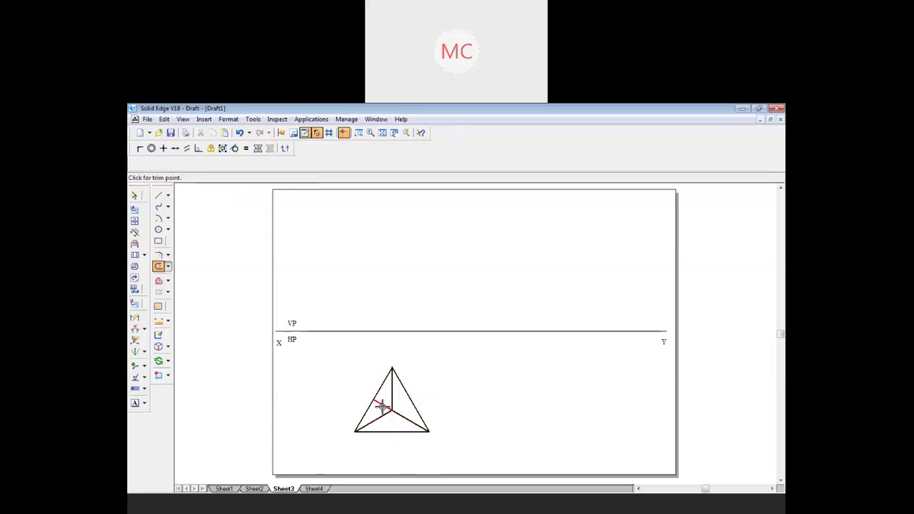
left_click(382, 406)
key("Escape")
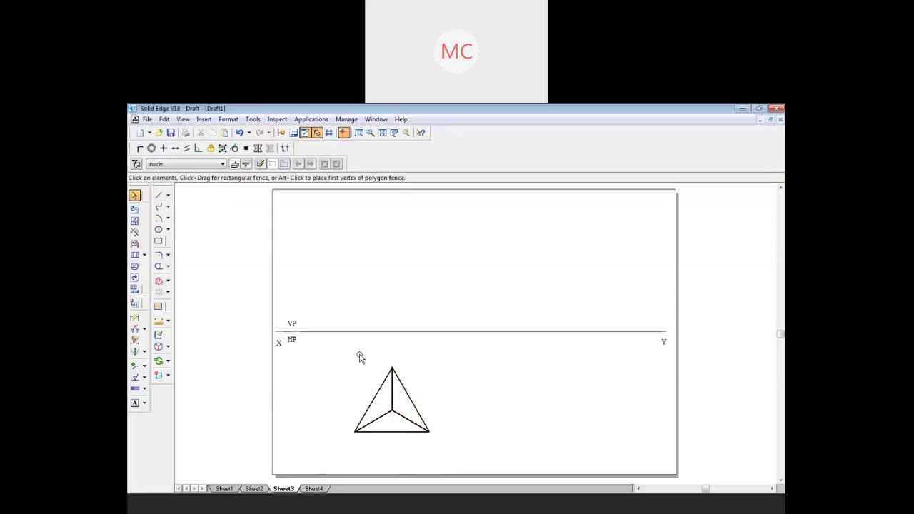
Rotate the whole triangle a quarter turn about its apex so the base is vertical, and move it down below the XY line.
left_click_drag(341, 351, 487, 476)
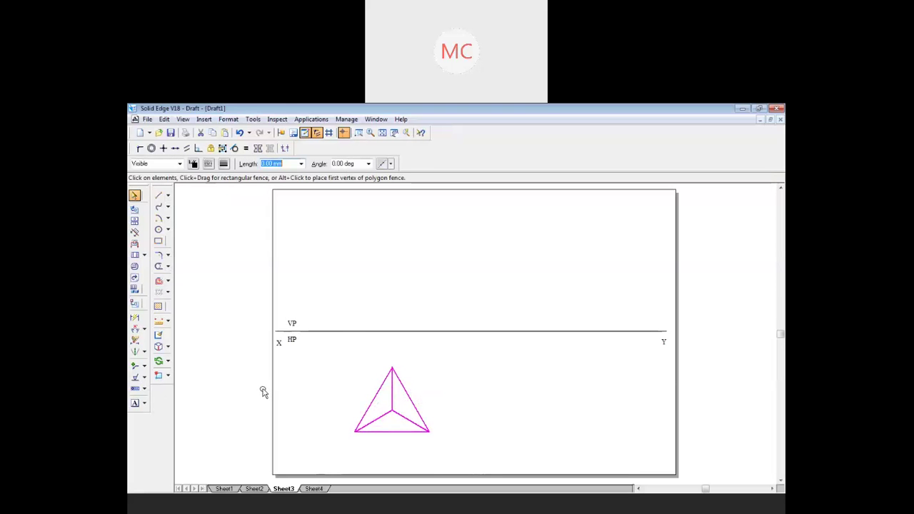
left_click(159, 362)
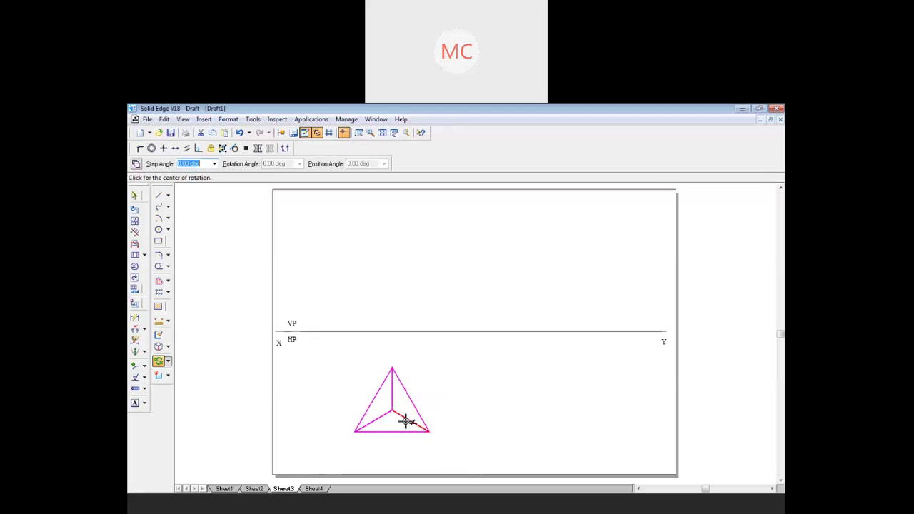
left_click(392, 367)
left_click(392, 432)
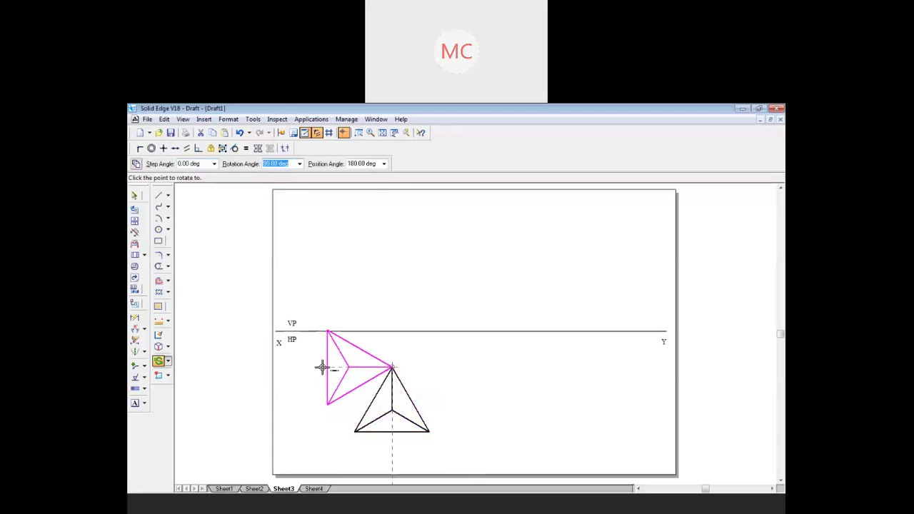
left_click(321, 367)
left_click_drag(368, 386, 365, 421)
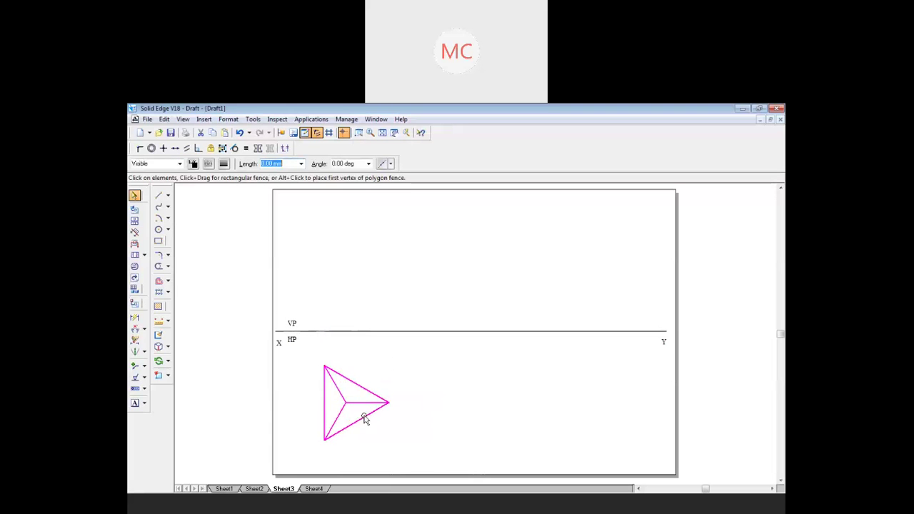
Label the triangle's right corner a, lower corner b, upper corner c and the centre 0(01).
left_click(135, 404)
left_click(392, 399)
type("a")
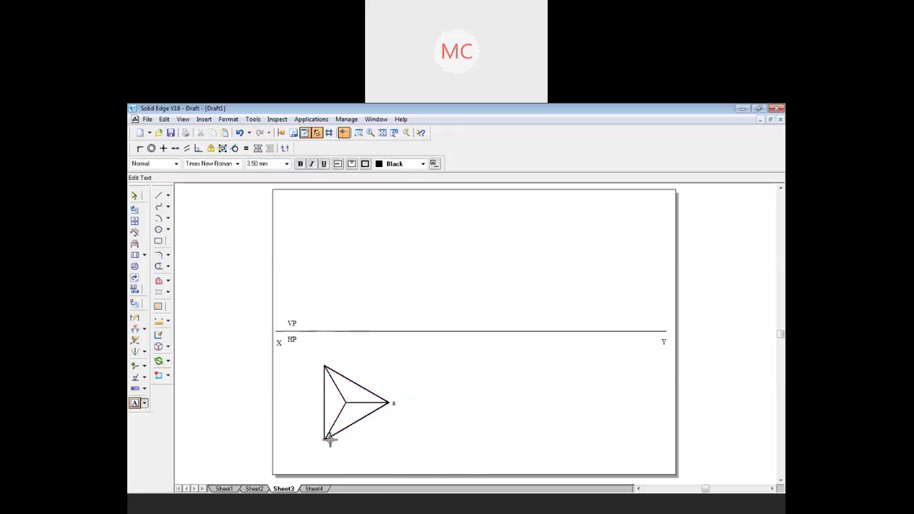
left_click(327, 448)
type("b")
left_click(323, 357)
type("c")
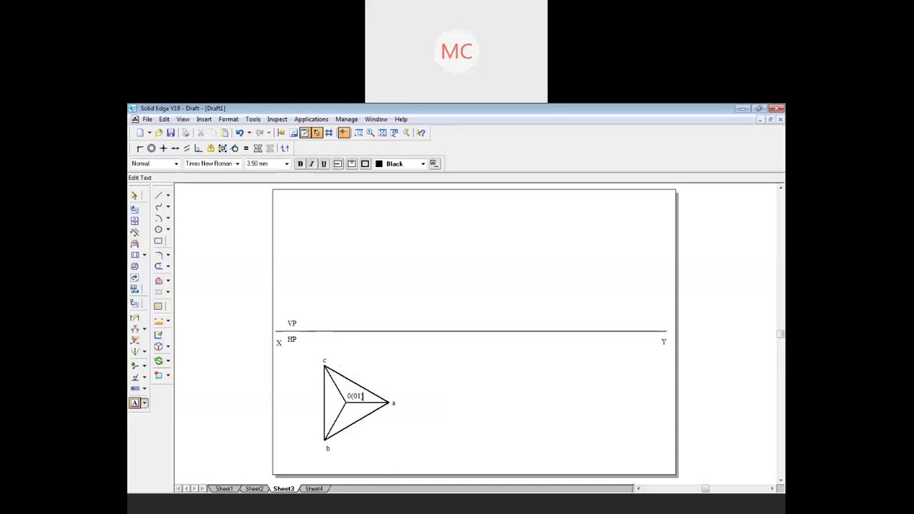
type(")")
Set the line width to 0.05 mm and draw a vertical projector from corner c up to the XY line.
left_click(158, 195)
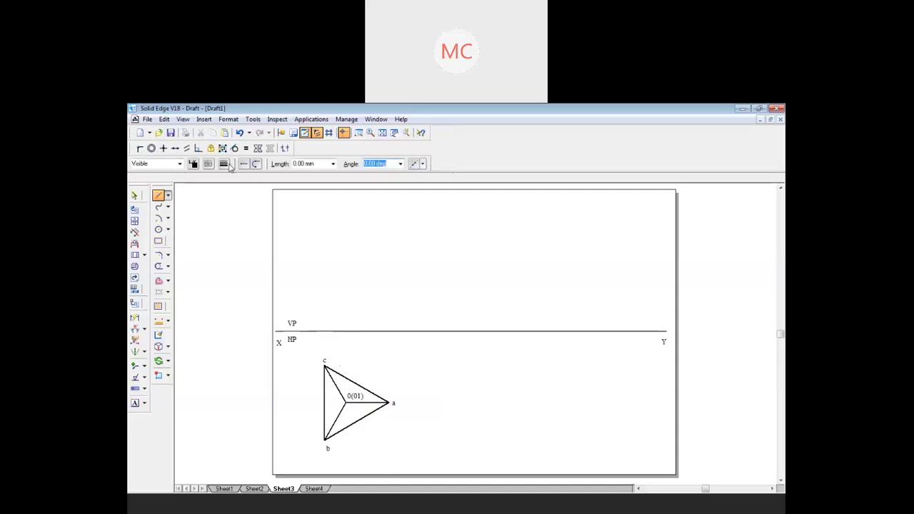
left_click(224, 164)
type("0.05")
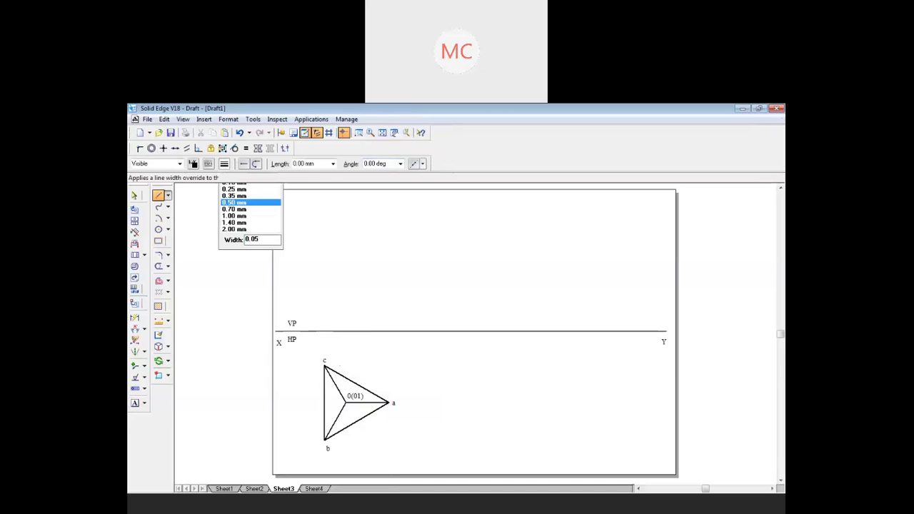
key("Return")
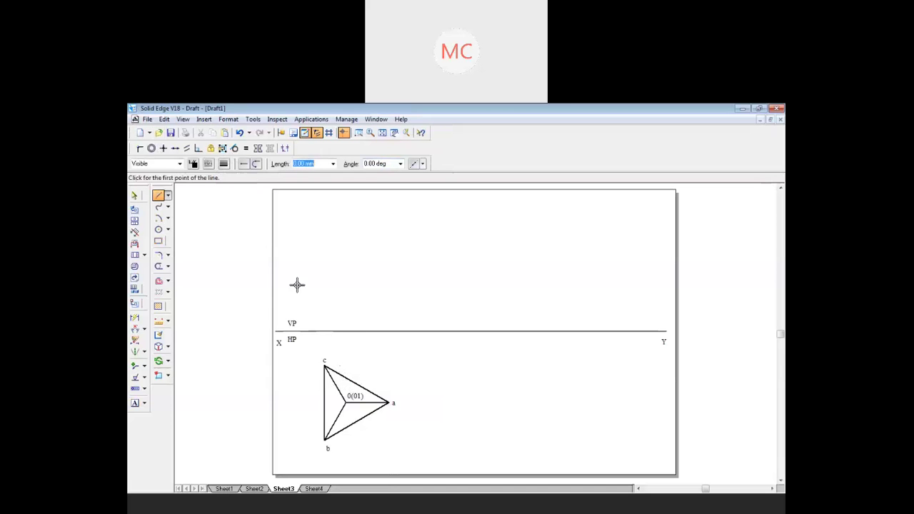
left_click(325, 366)
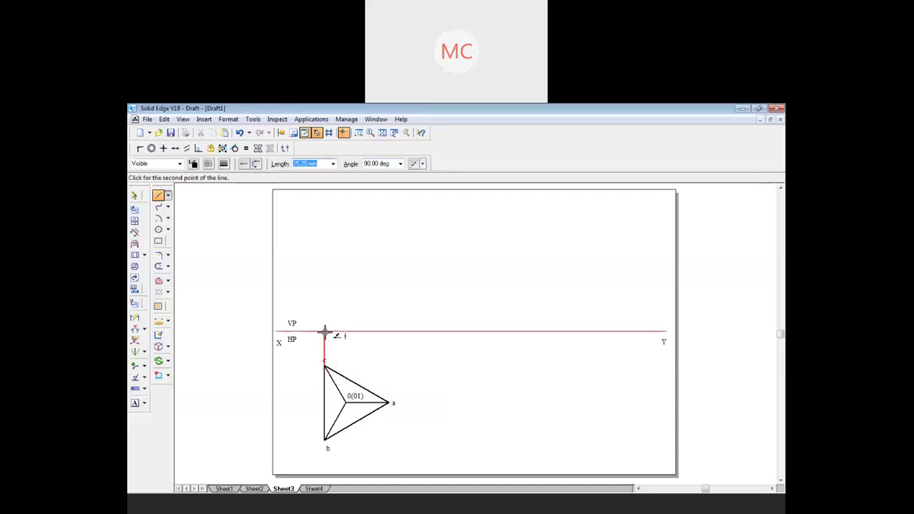
left_click(325, 332)
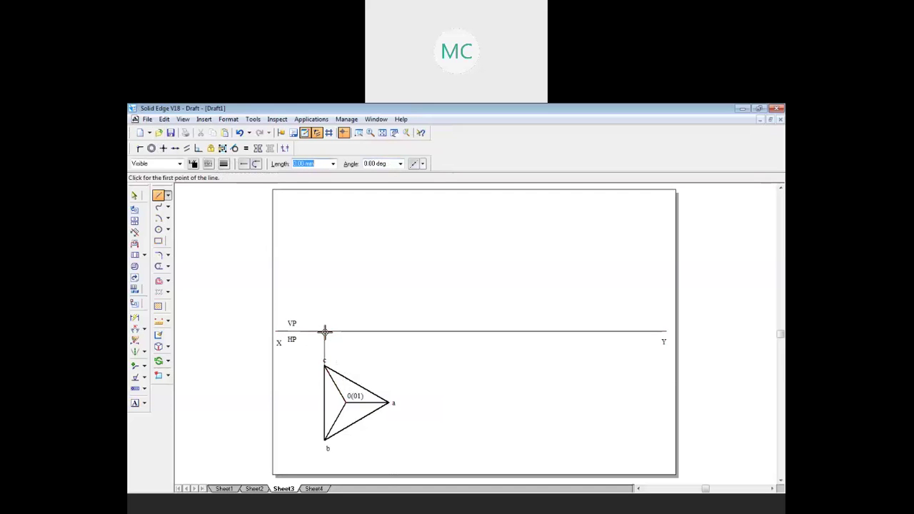
Draw vertical projectors from the centre to well above the XY line and from corner a up to the XY line.
left_click(347, 403)
left_click(346, 332)
left_click(346, 332)
left_click(347, 239)
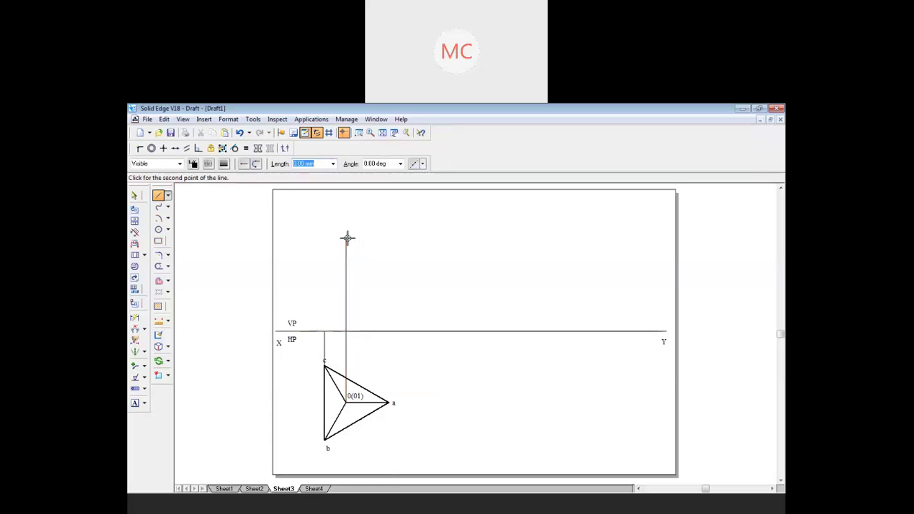
left_click(388, 404)
left_click(389, 332)
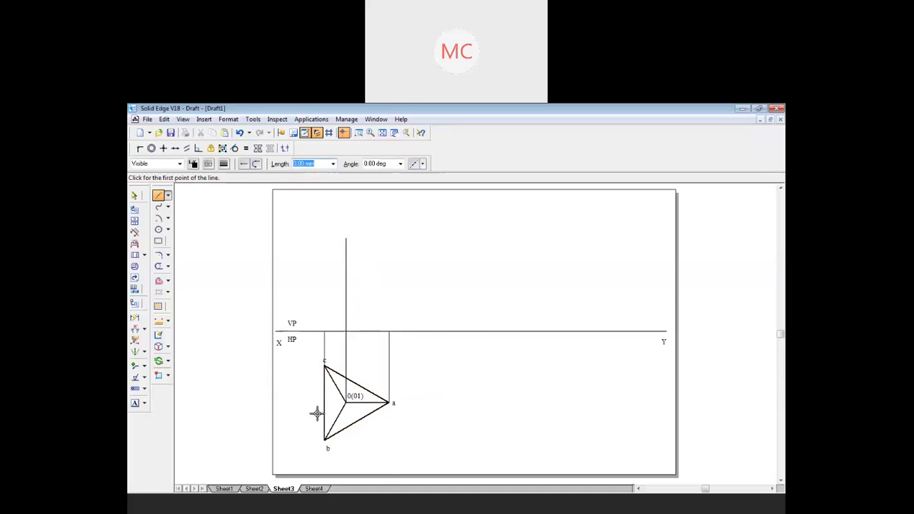
Dimension the length of vertical side bc, placing the dimension just outside the triangle.
left_click(135, 318)
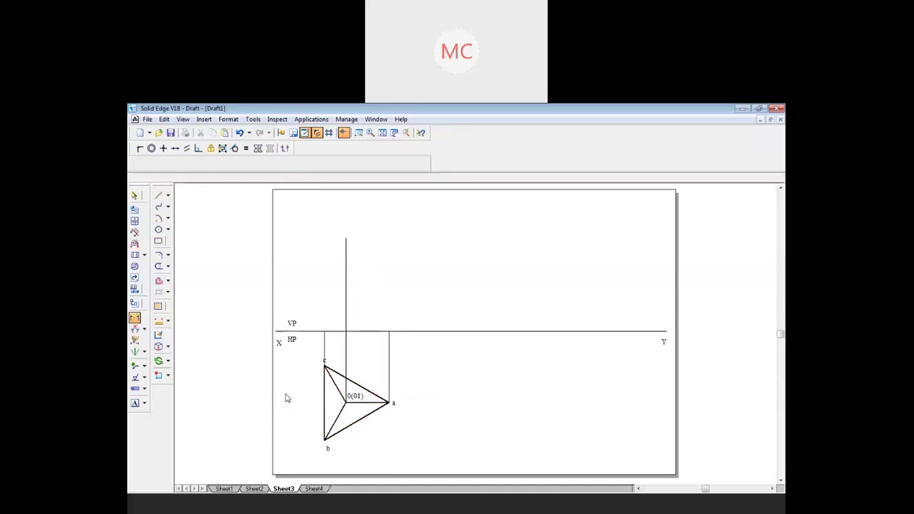
left_click(319, 403)
left_click(316, 403)
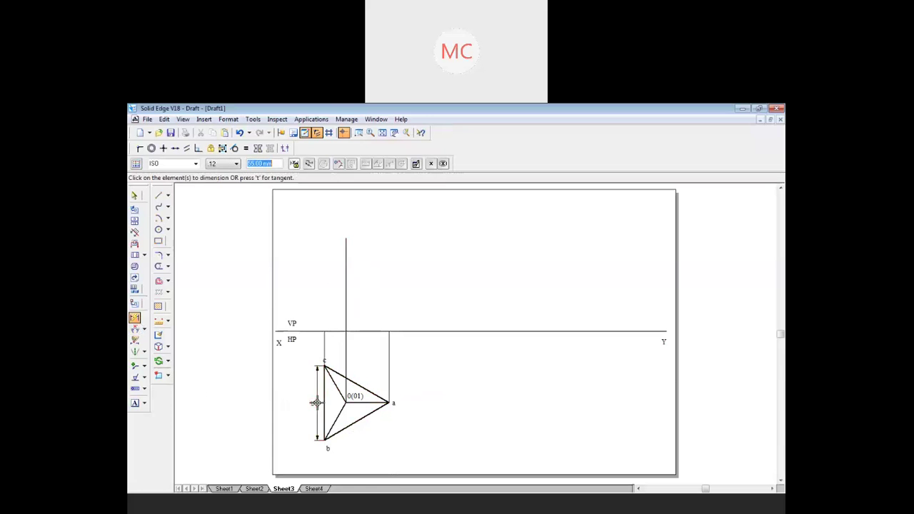
Draw a 55 mm radius arc centred where corner a's projector meets the XY line, cutting the vertical projector from the centre.
left_click(159, 218)
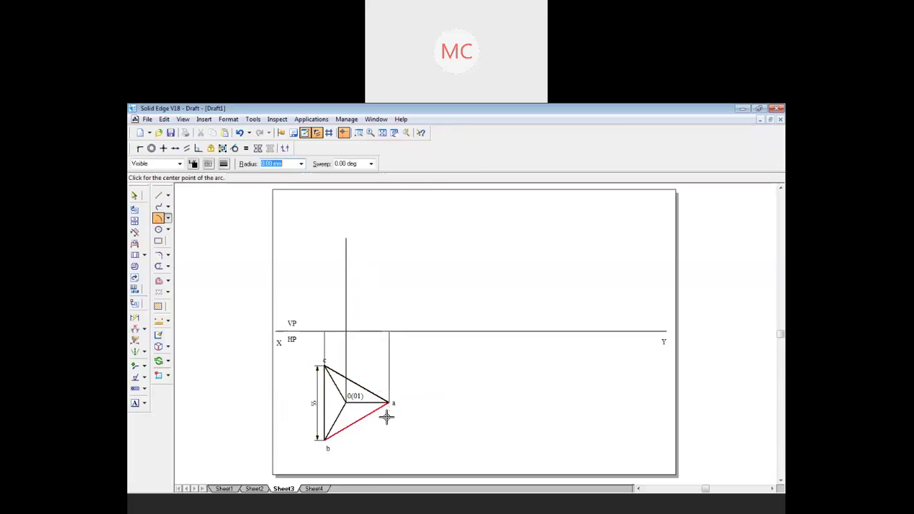
left_click(389, 332)
left_click(390, 332)
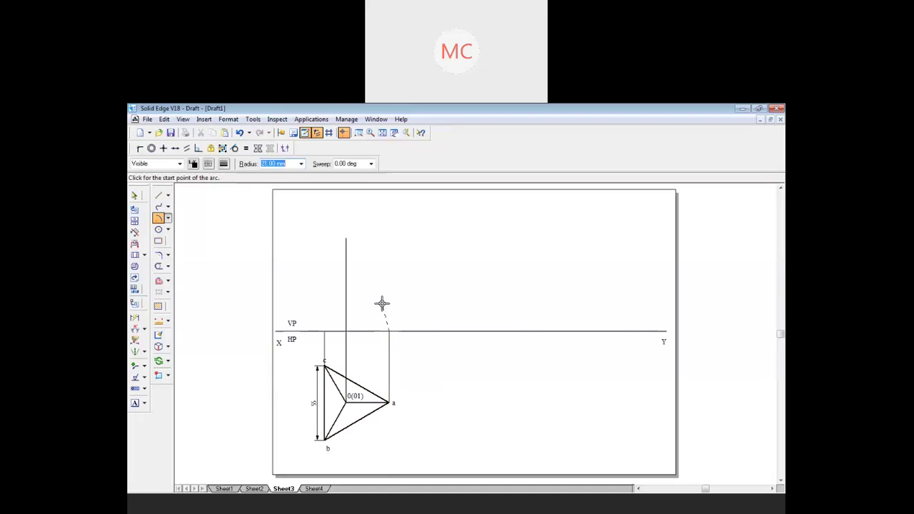
type("55")
key("Tab")
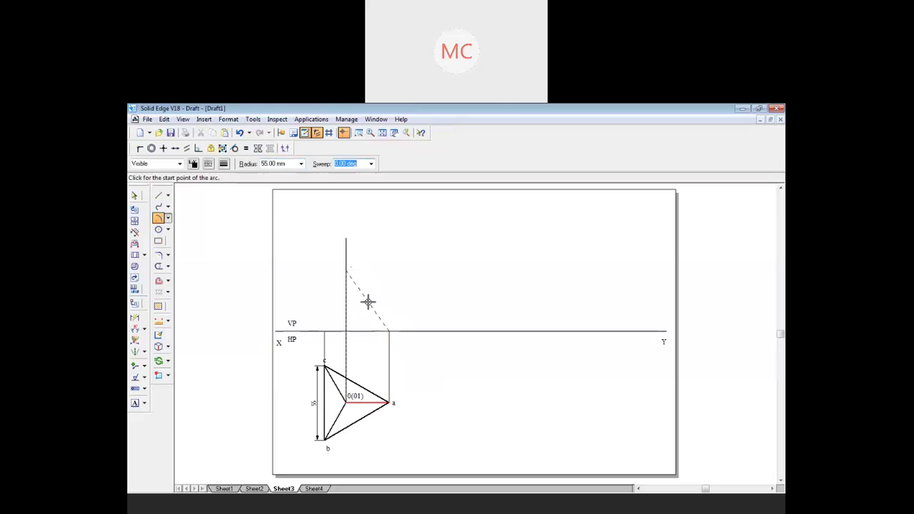
left_click(372, 294)
key("Escape")
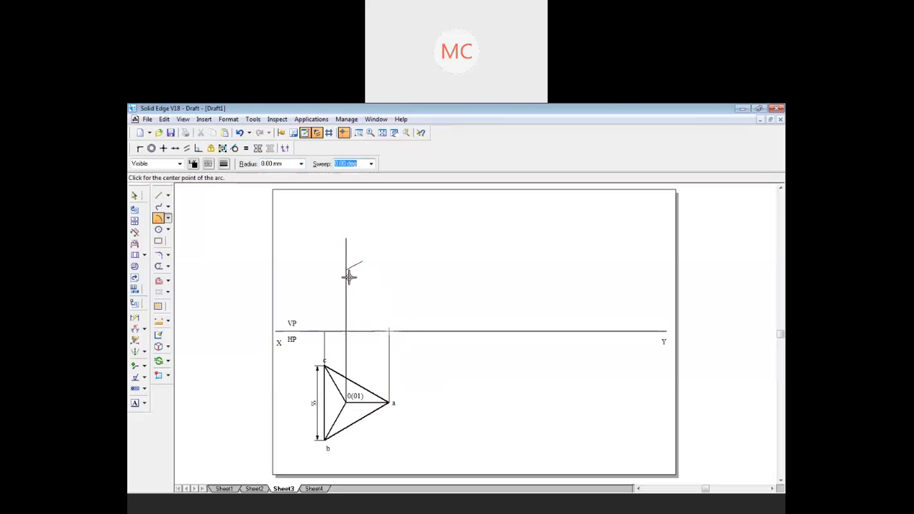
left_click(325, 330)
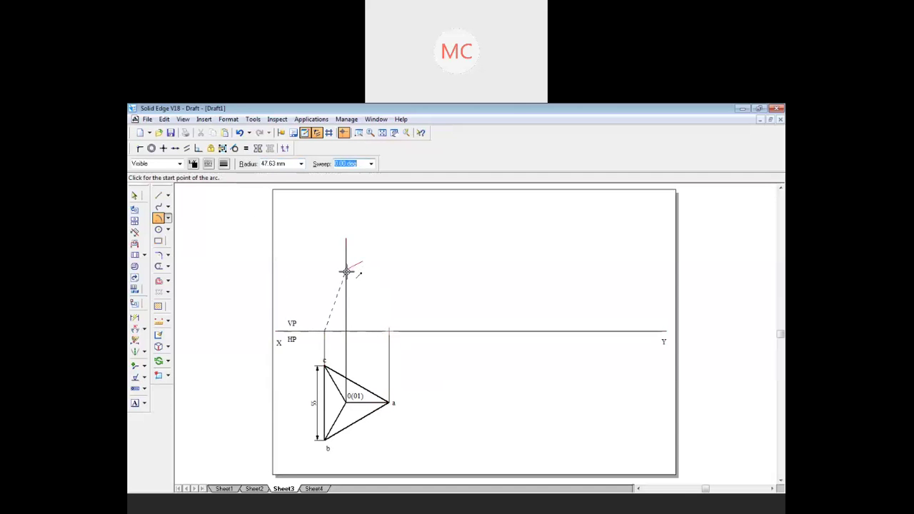
left_click(224, 163)
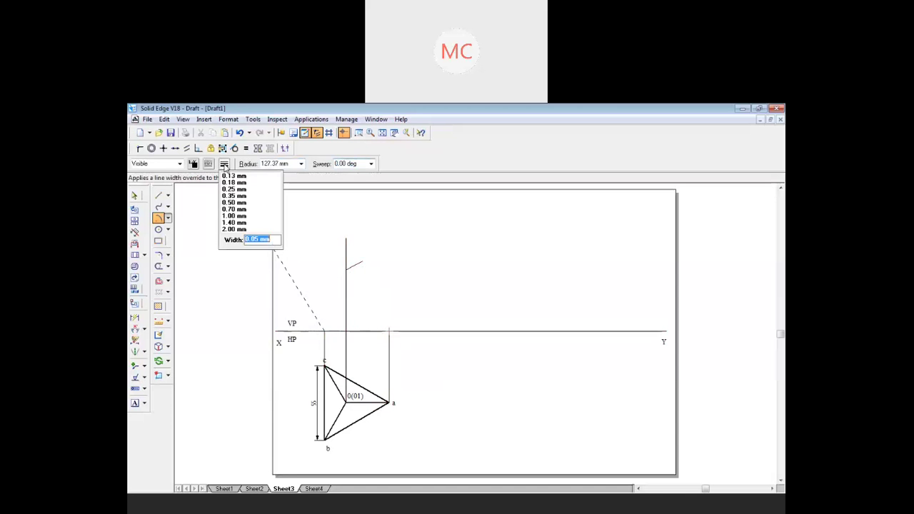
left_click(244, 207)
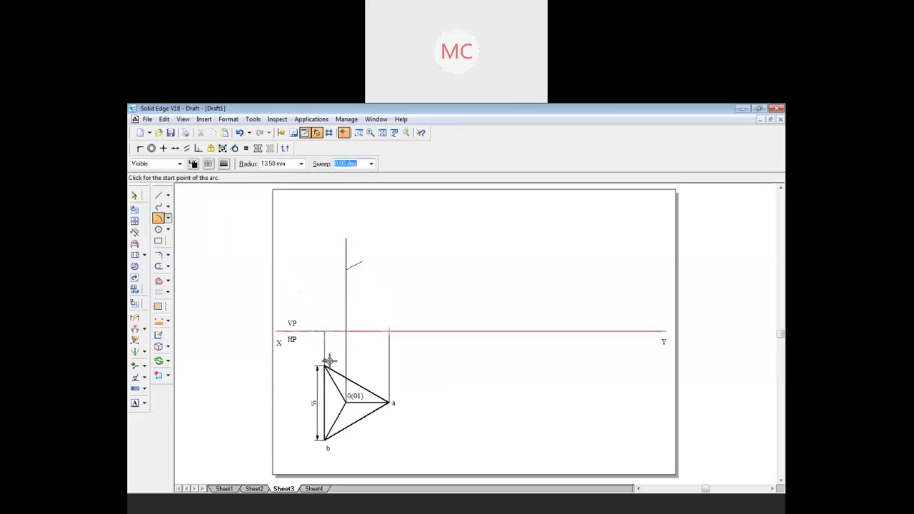
left_click(346, 270)
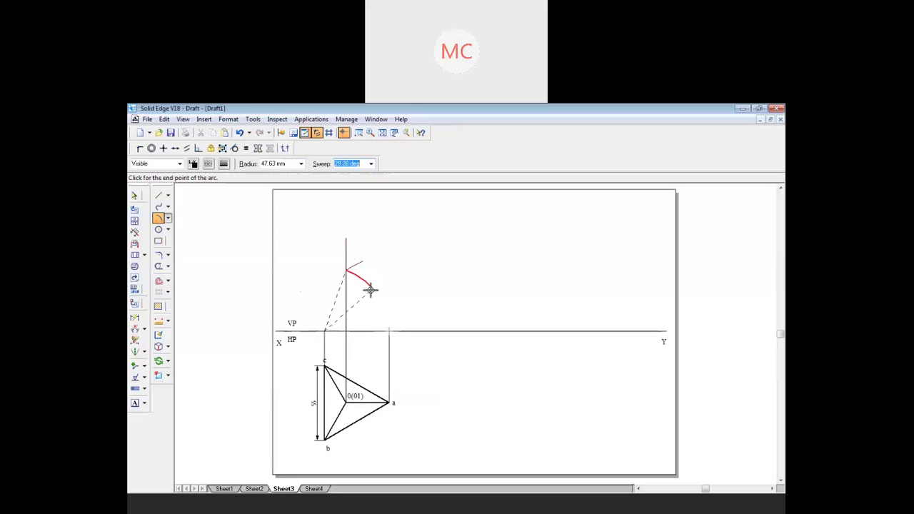
right_click(368, 288)
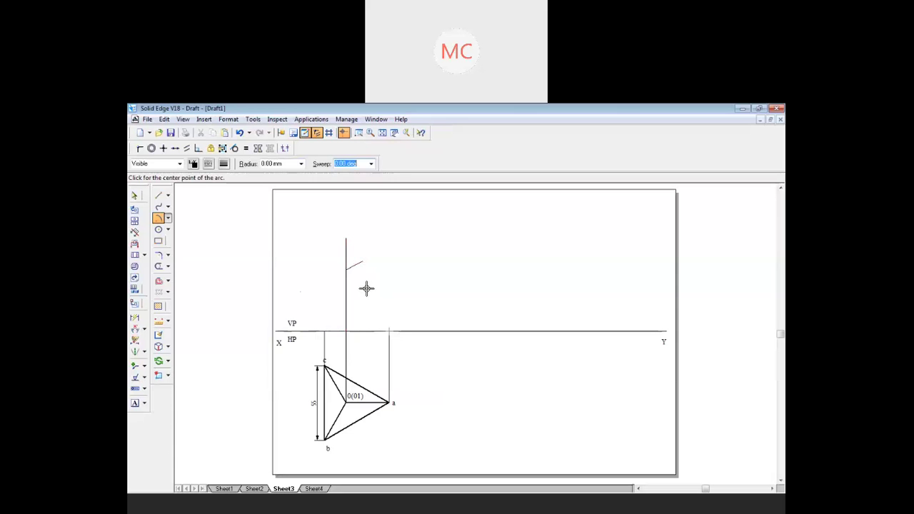
Draw the front view triangle with thicker lines, joining the feet of projectors c and a on XY to the arc's intersection with the centre projector.
left_click(158, 196)
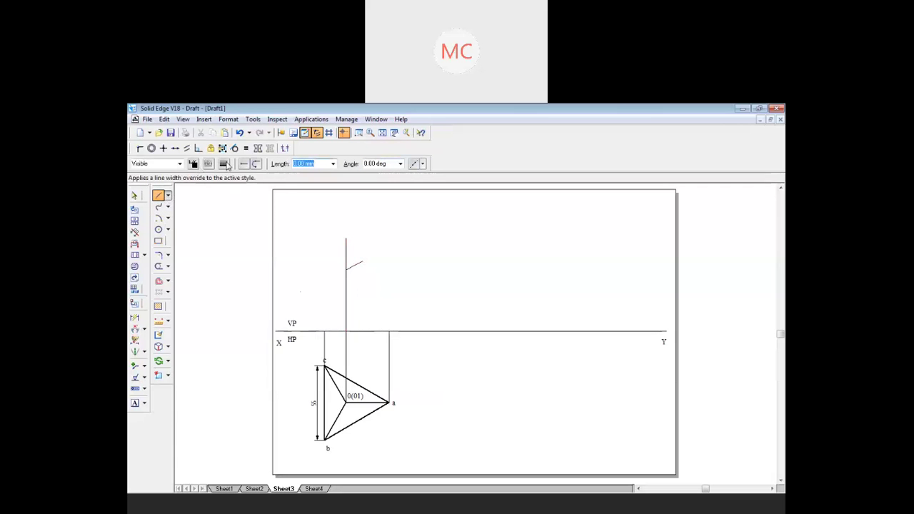
left_click(223, 164)
left_click(253, 205)
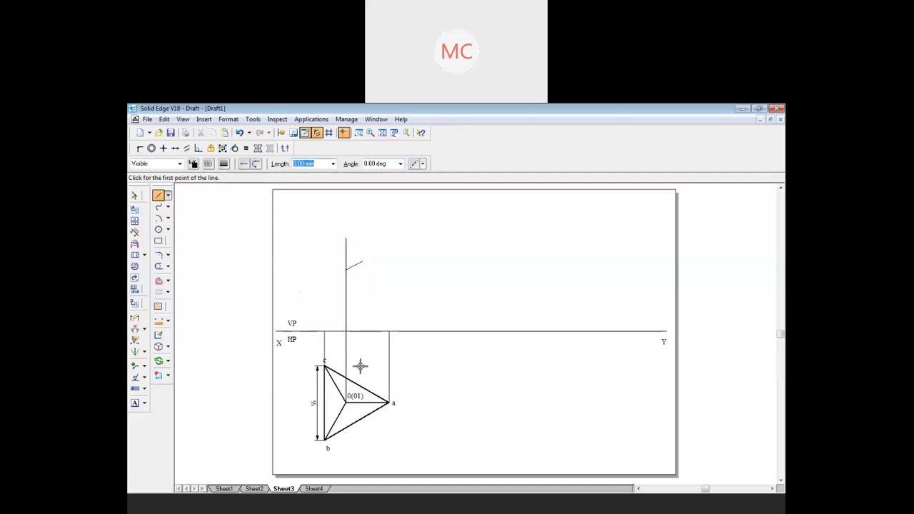
left_click(325, 331)
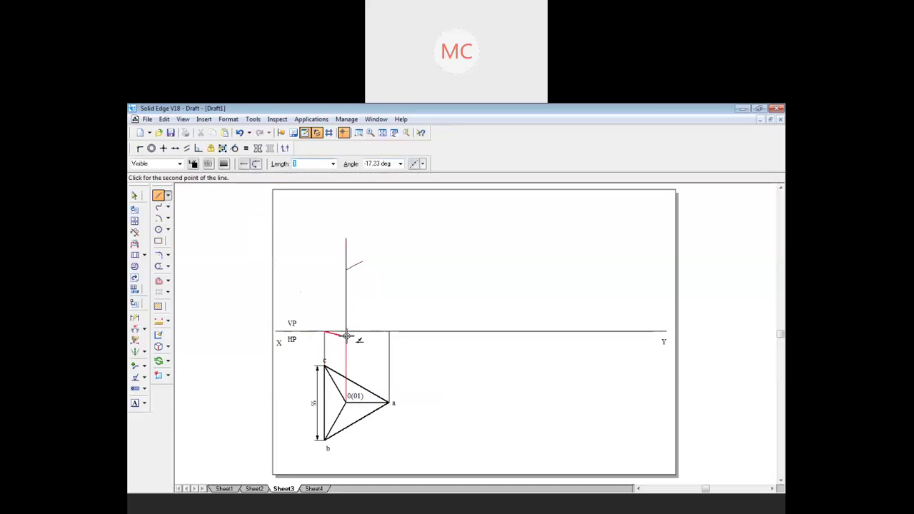
left_click(390, 331)
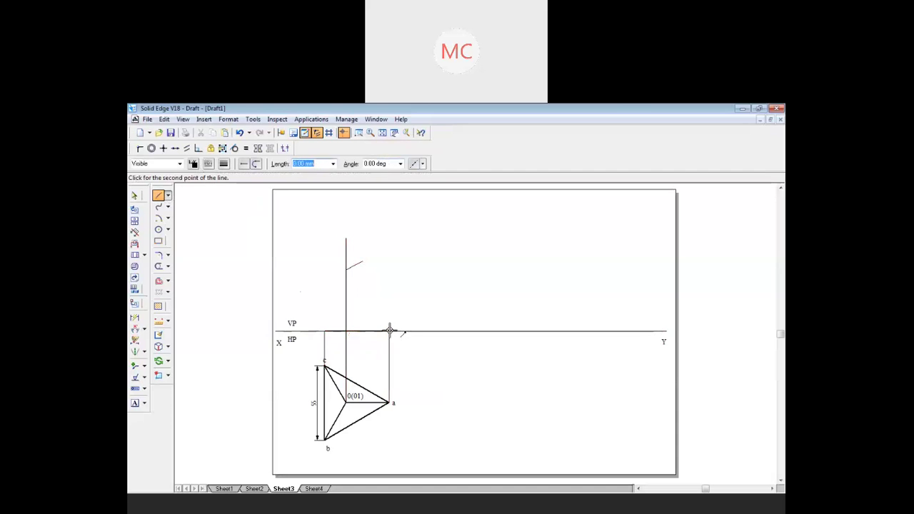
left_click(347, 271)
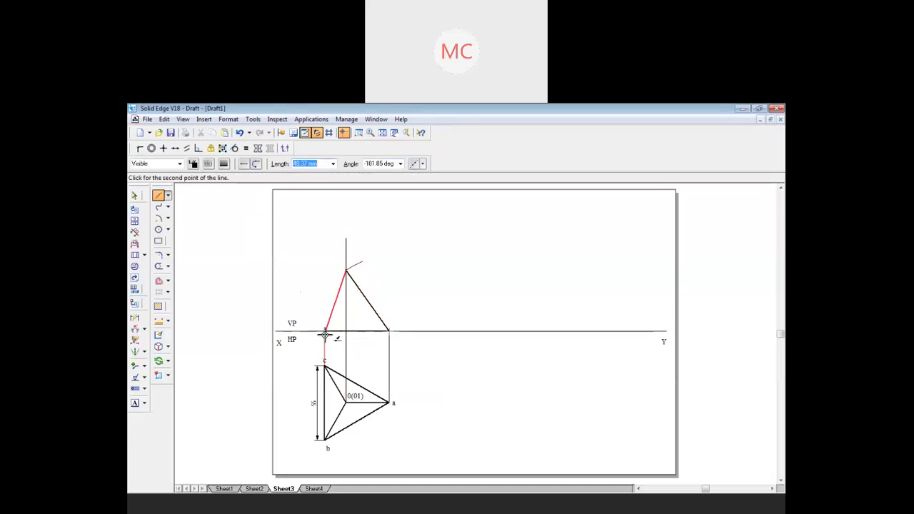
left_click(325, 331)
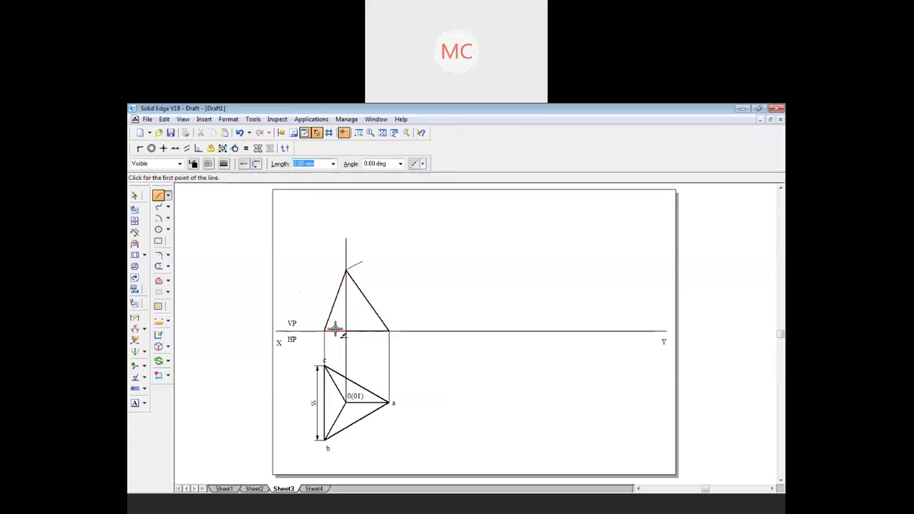
key("Escape")
Change the vertical axis above the XY line to a dash-dot line type and trim its part extending beyond the triangle's apex.
left_click(347, 316)
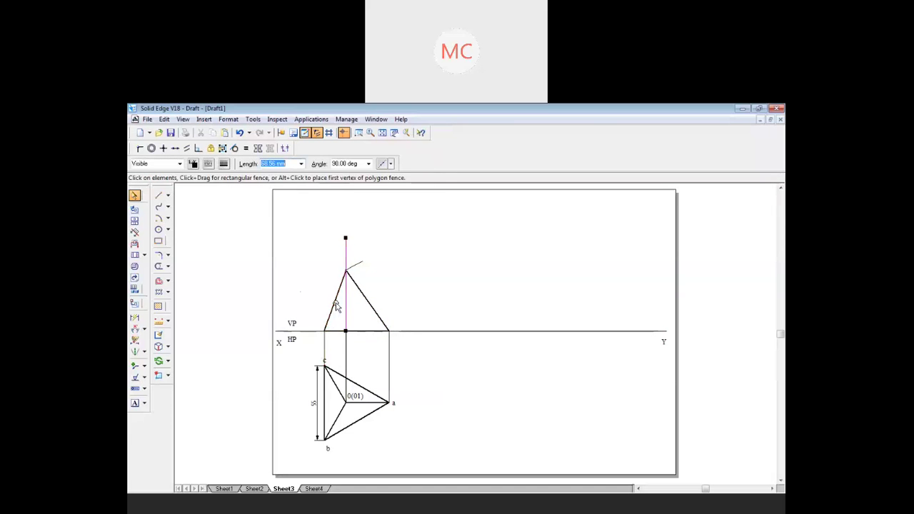
left_click(208, 164)
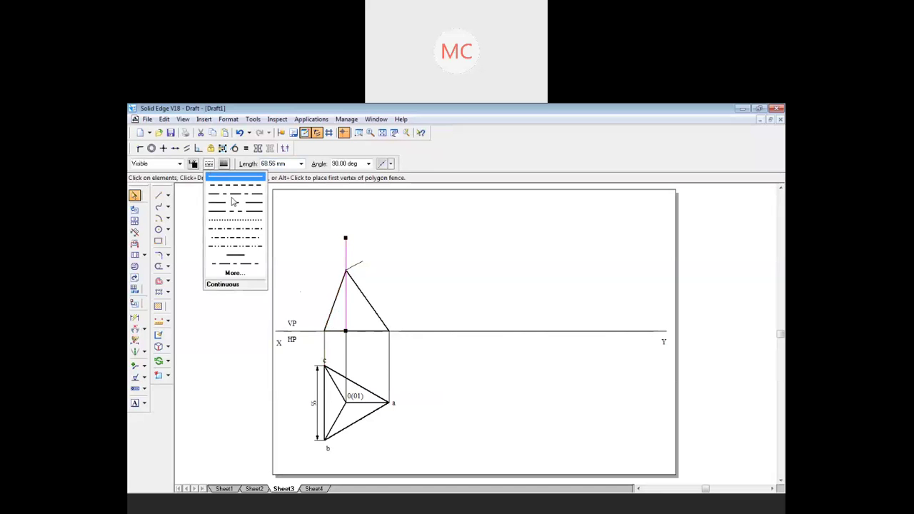
left_click(235, 198)
key("Escape")
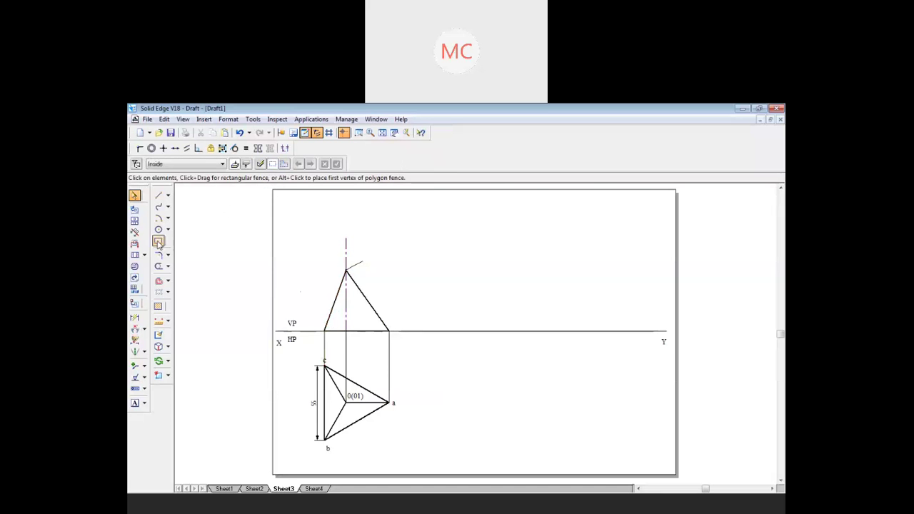
left_click(159, 267)
left_click_drag(357, 246, 331, 256)
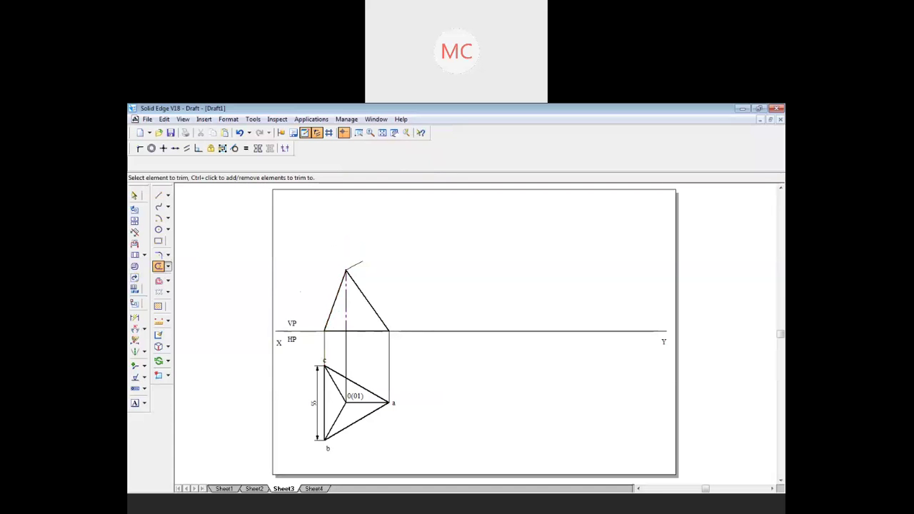
Dimension the length of the front view's longer sloping edge, placing the dimension parallel to it outside the triangle.
left_click(134, 318)
left_click(365, 296)
left_click(374, 293)
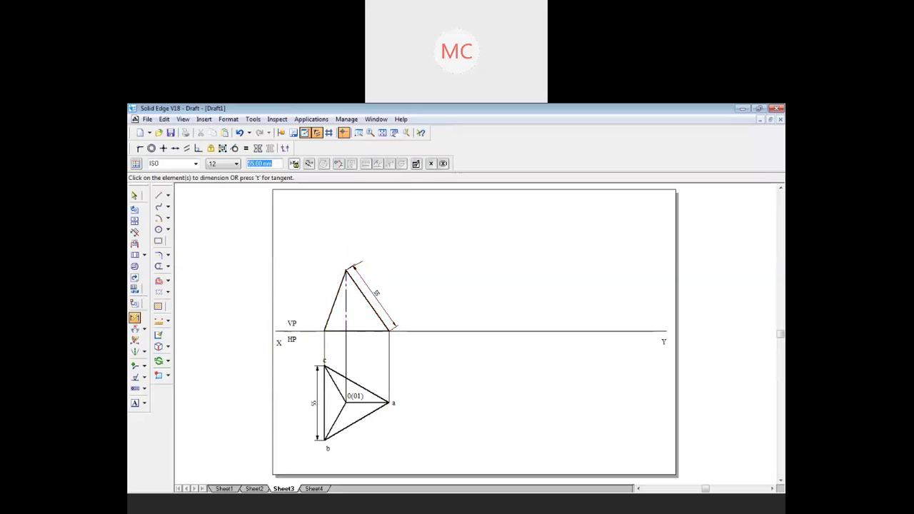
Label the front view's base corners b'(c') and a', the axis foot o1' and the apex o'.
left_click(135, 403)
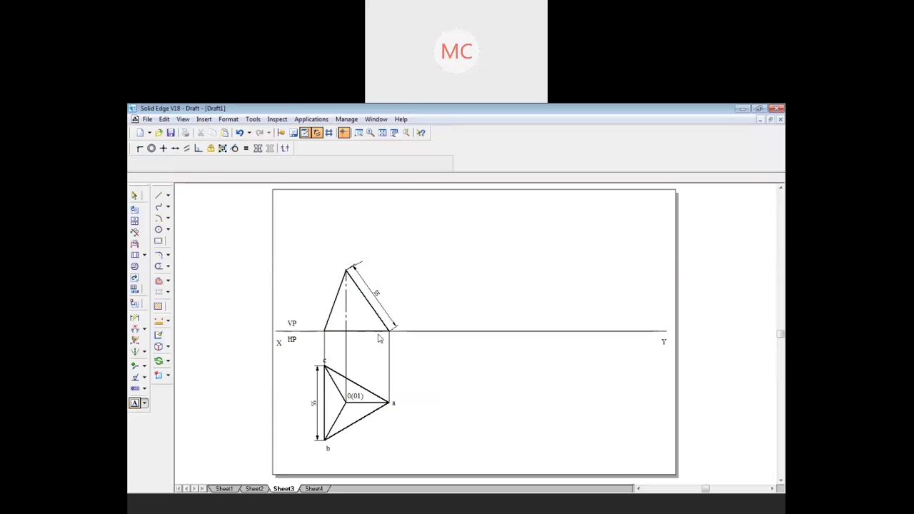
left_click(312, 322)
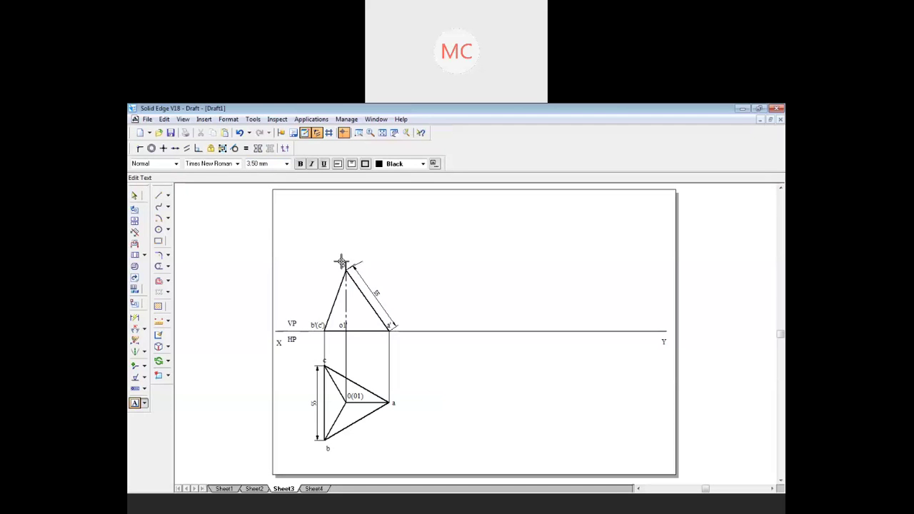
key("Escape")
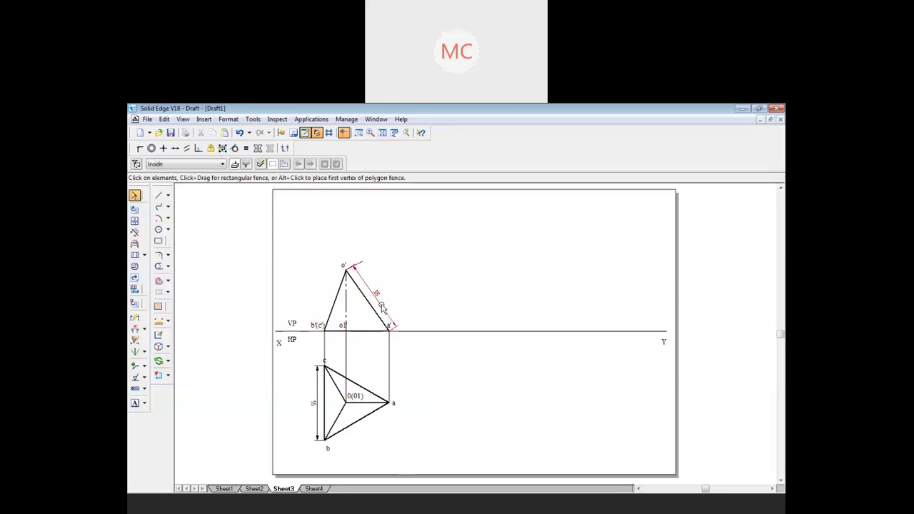
Reread question Q36 in the question bank PDF in Adobe Reader, return to Solid Edge and examine sloping edge o'a' and the base line.
left_click(437, 512)
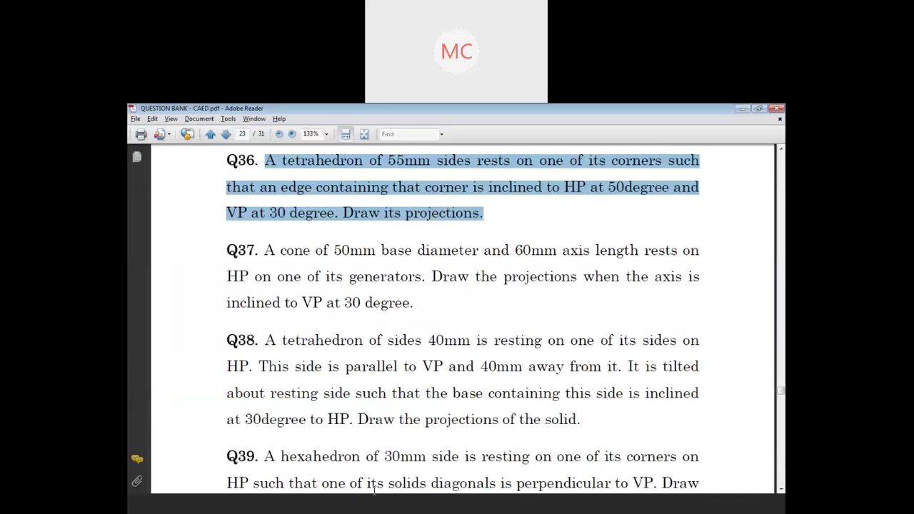
left_click(389, 509)
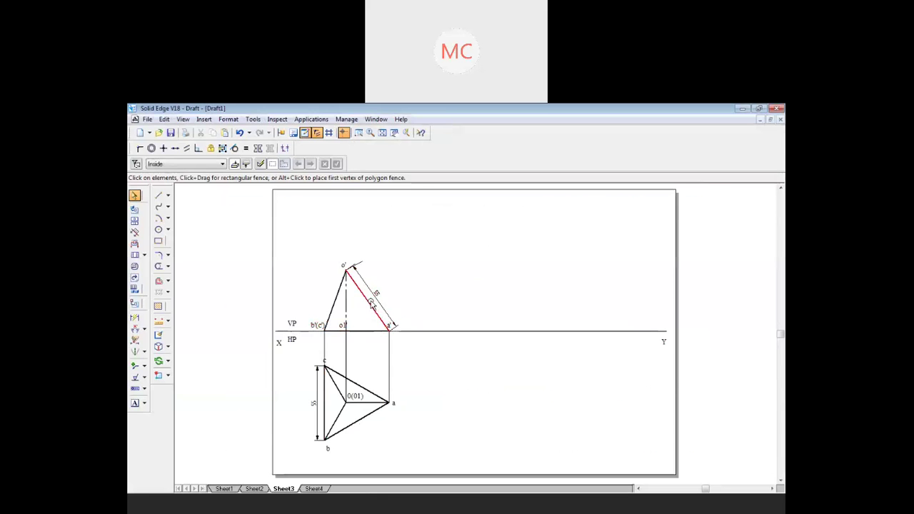
left_click(367, 304)
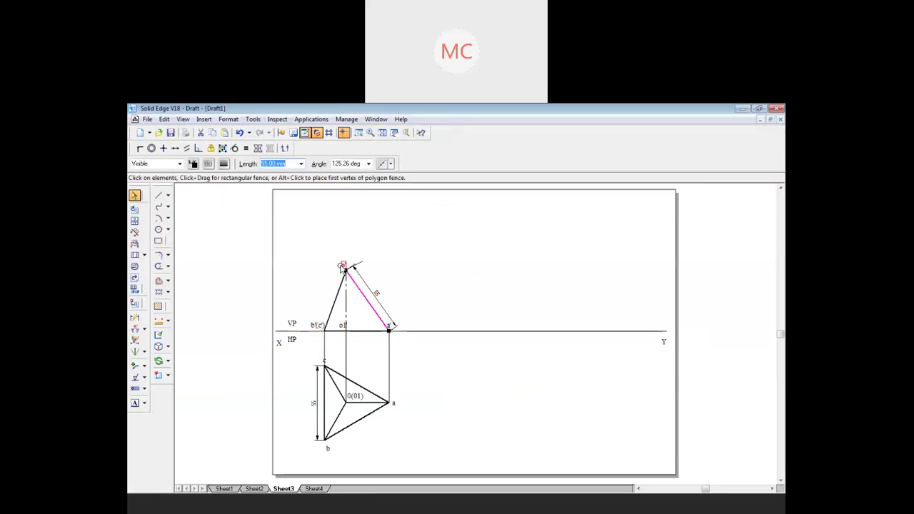
left_click(362, 337)
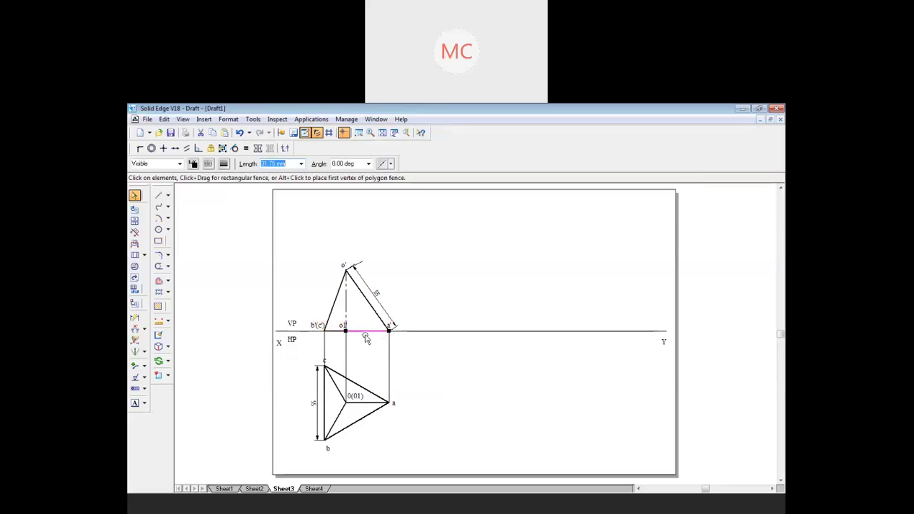
left_click(372, 303)
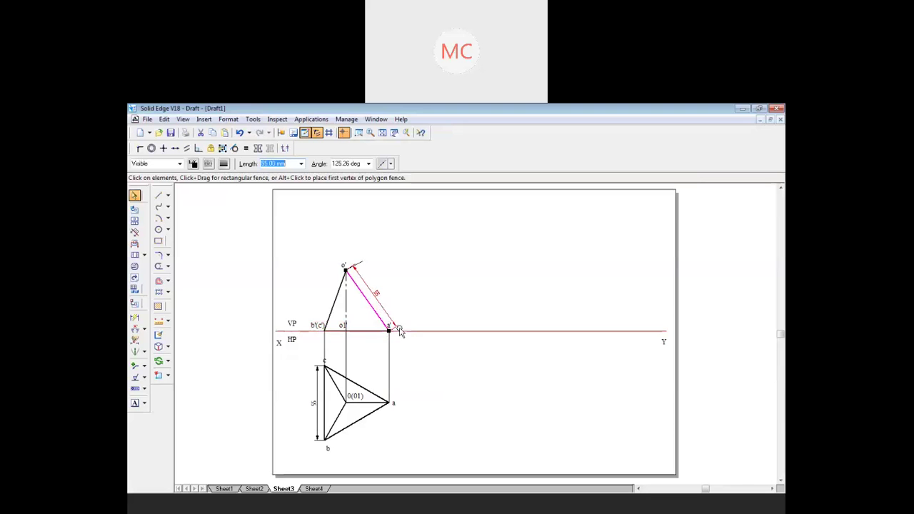
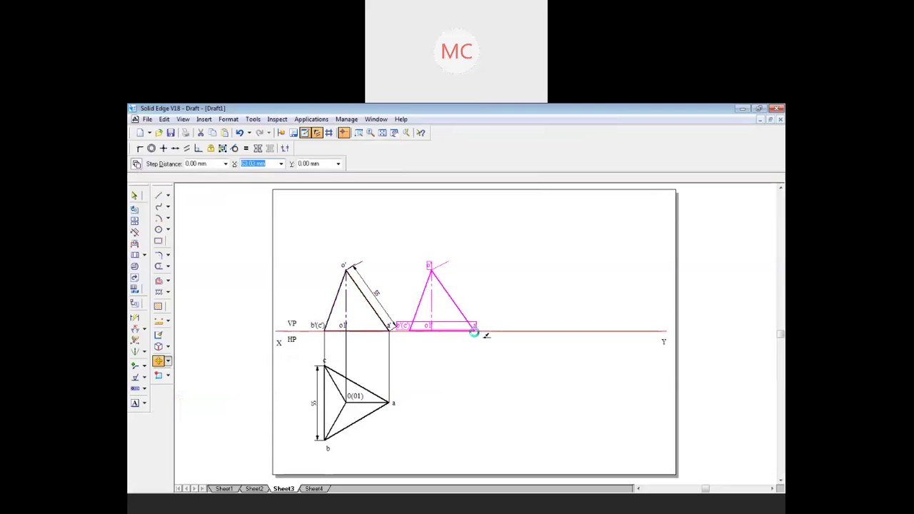
Rotate the copied front view about corner a' on the XY line so that edge a'o' is inclined at 50° to XY.
left_click(167, 377)
left_click(194, 372)
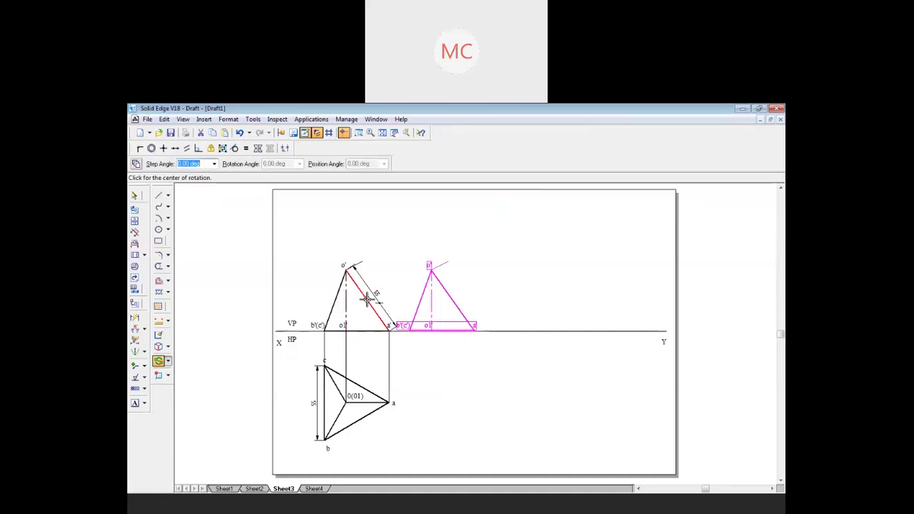
left_click(475, 330)
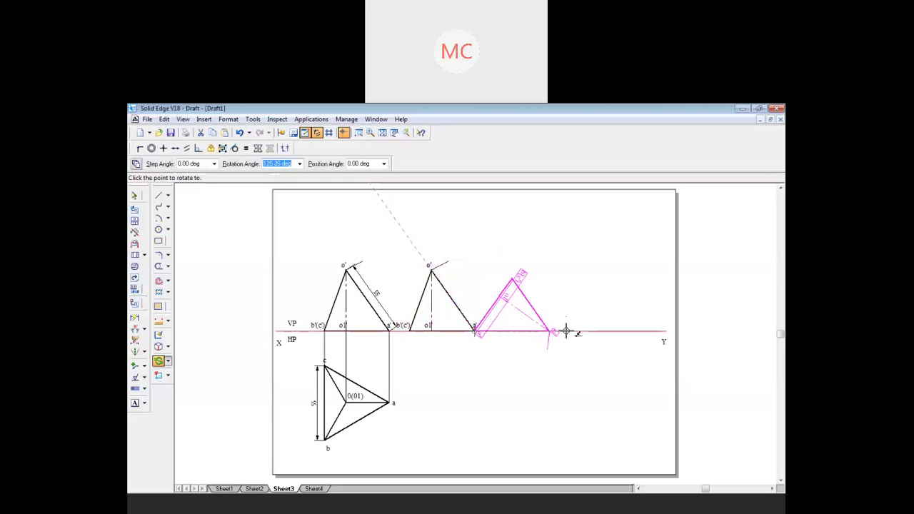
key("Tab")
type("50")
key("Return")
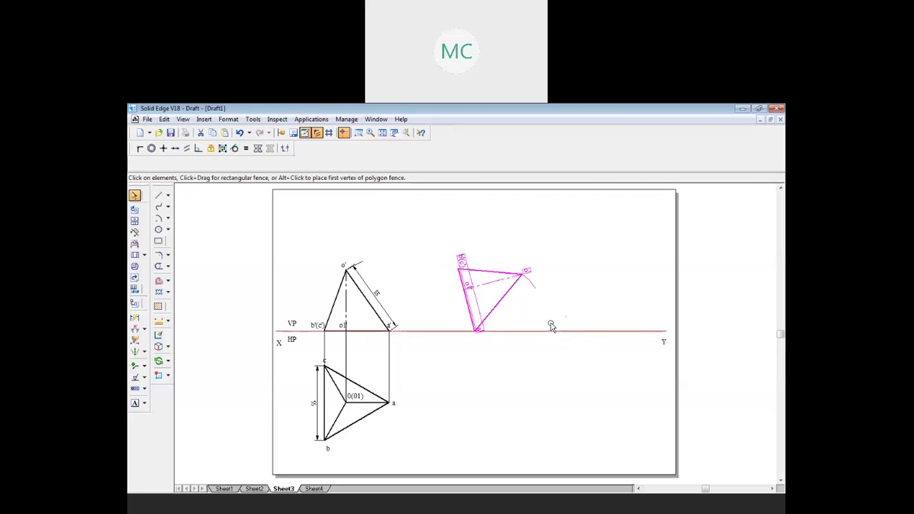
left_click(543, 314)
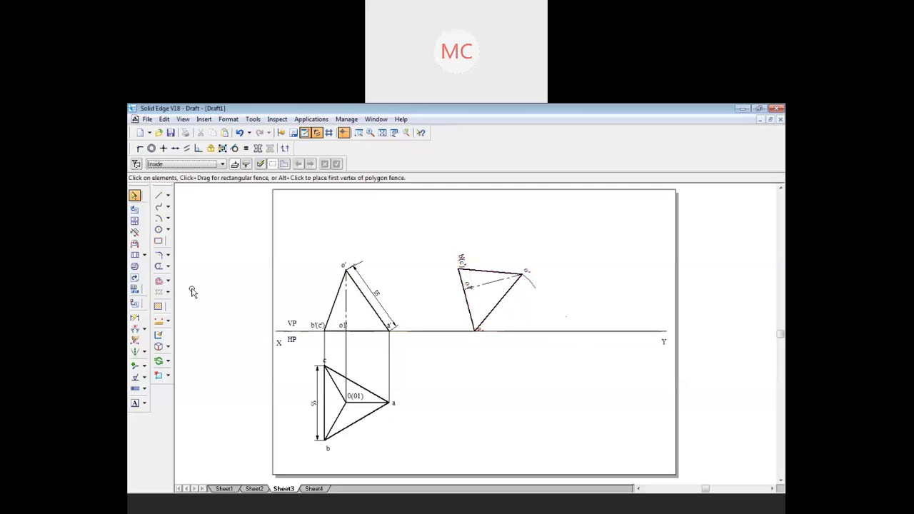
Dimension the angle between the rotated view's edge a'o' and the XY line, placing it close to corner a'.
left_click(134, 329)
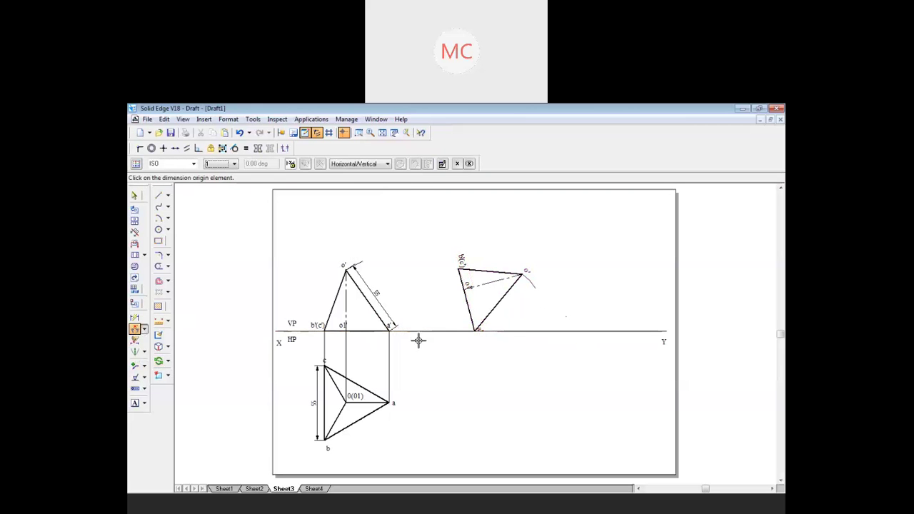
left_click(497, 303)
left_click(506, 331)
left_click(500, 325)
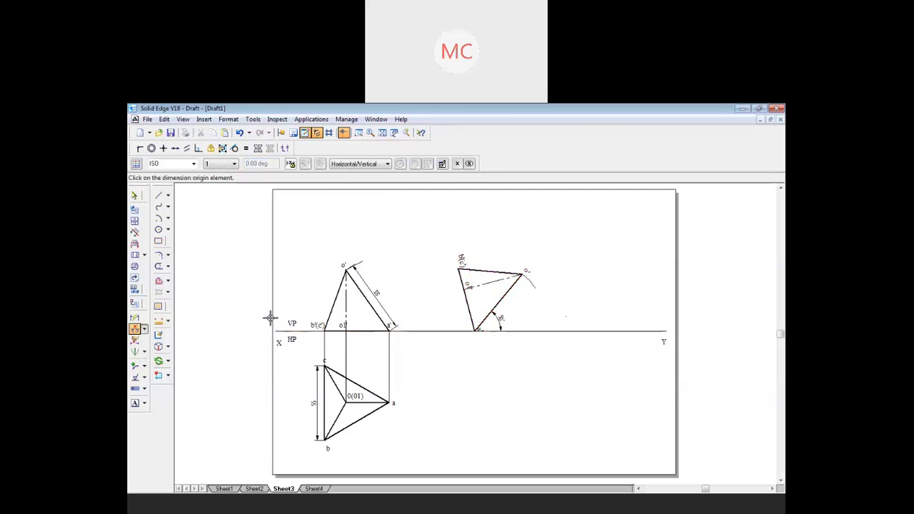
Draw a thin 0.05 mm wide vertical projector from the rotated view's corner b'(c') down through c's level to b's level.
left_click(159, 197)
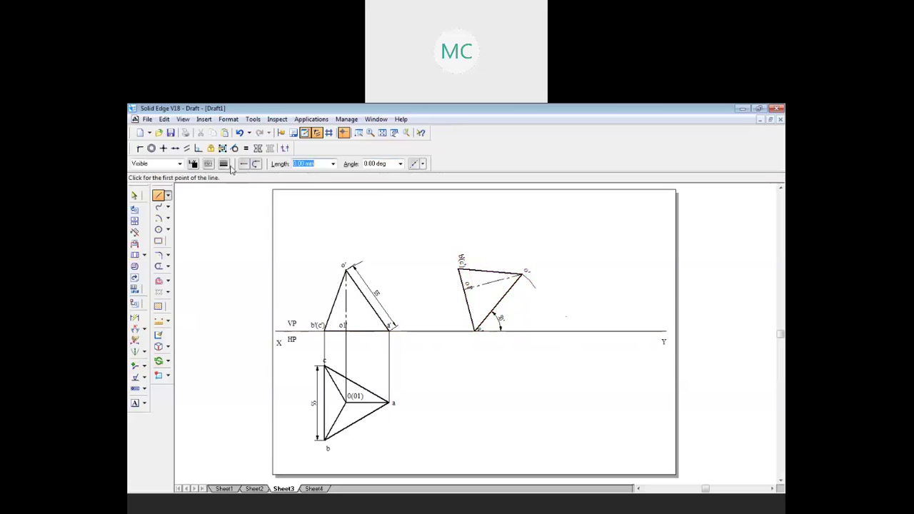
left_click(224, 164)
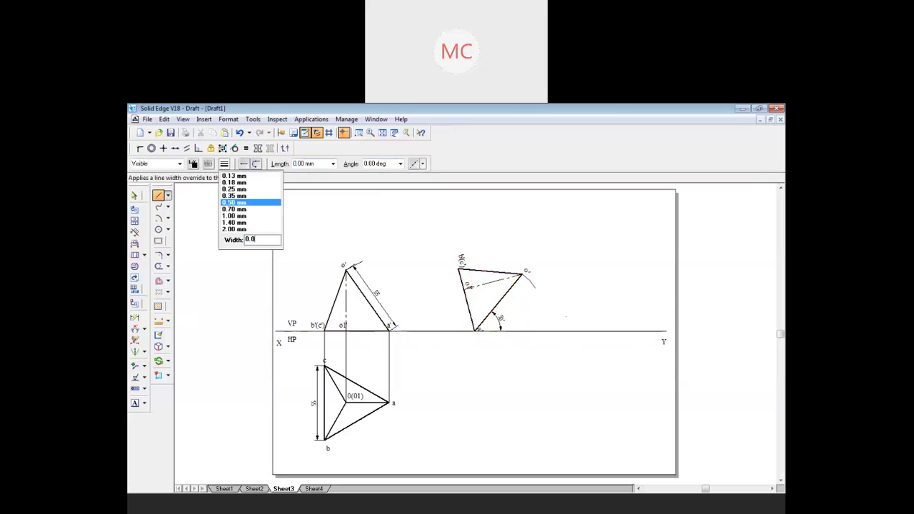
left_click(224, 165)
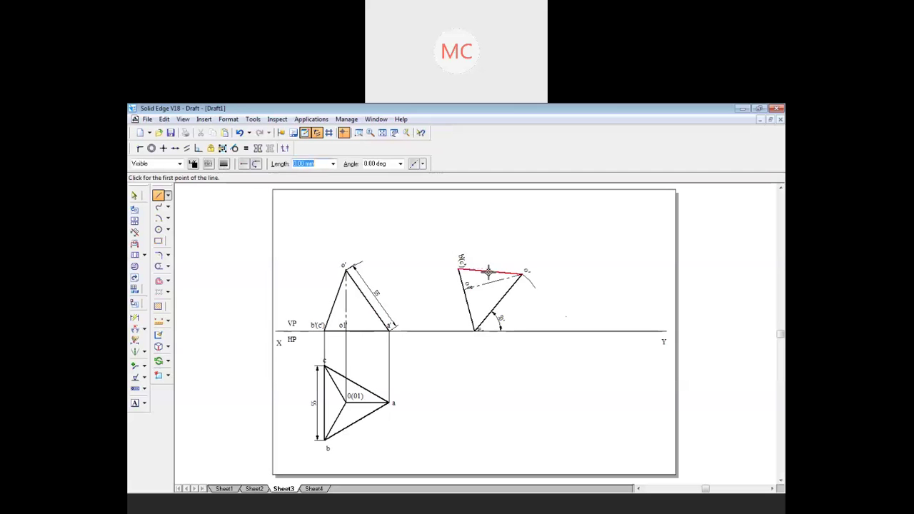
left_click(458, 267)
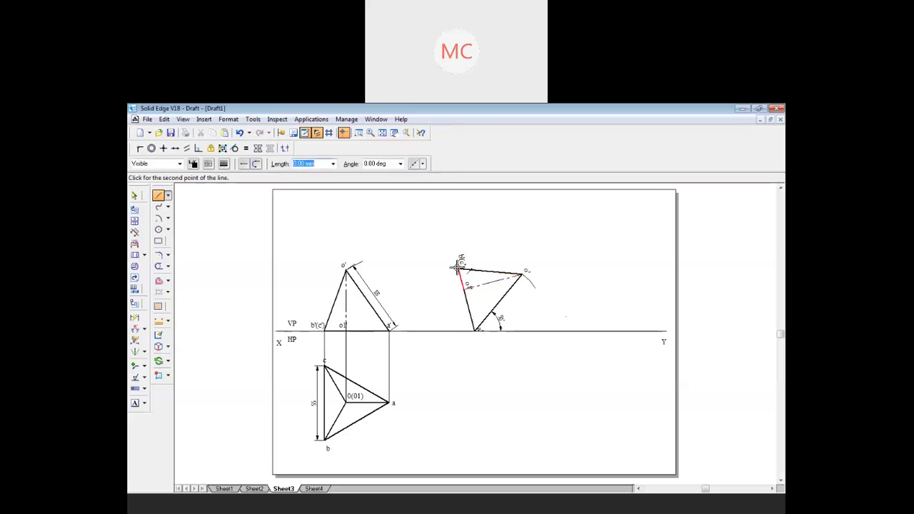
left_click(458, 366)
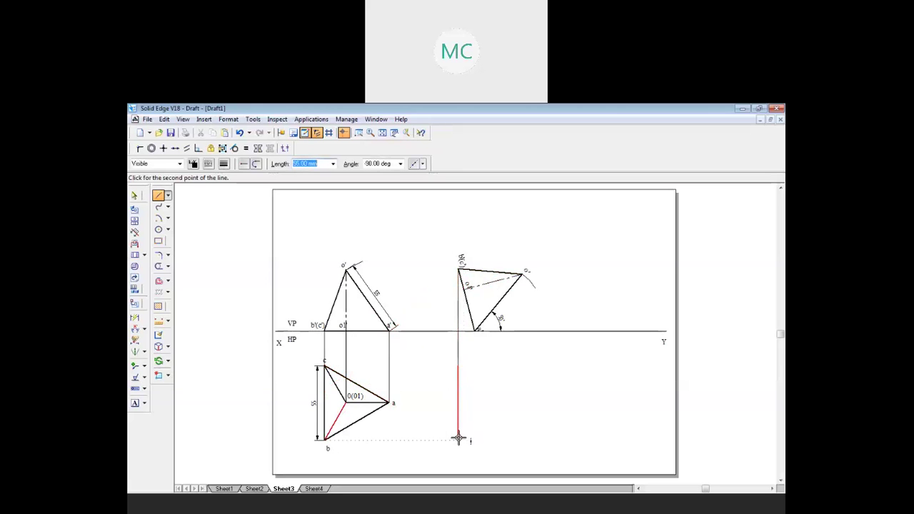
left_click(459, 437)
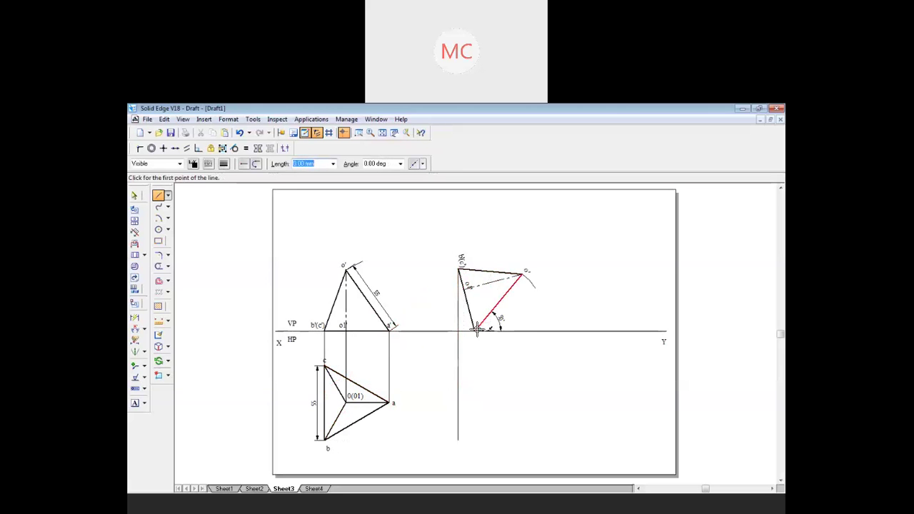
Drop thin vertical projectors from o1', a' and o' of the rotated front view to the level of top-view corner a.
left_click(464, 287)
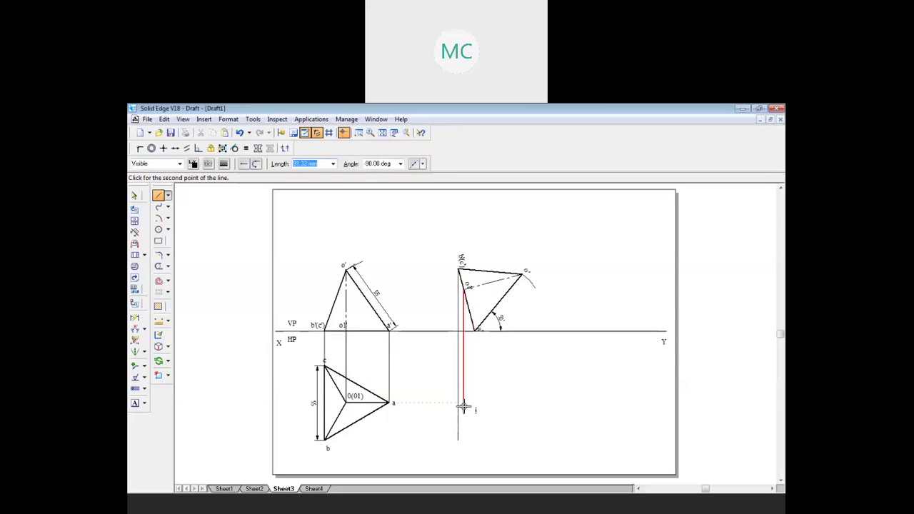
left_click(464, 403)
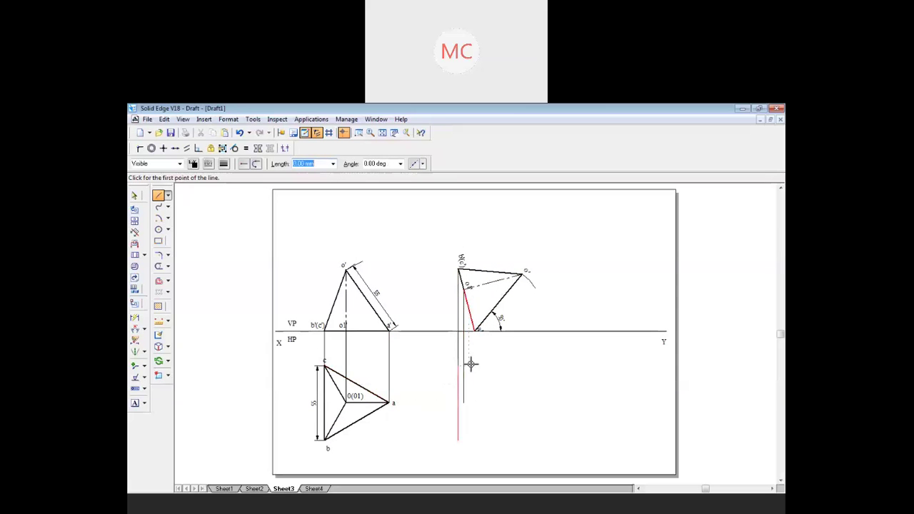
left_click(475, 330)
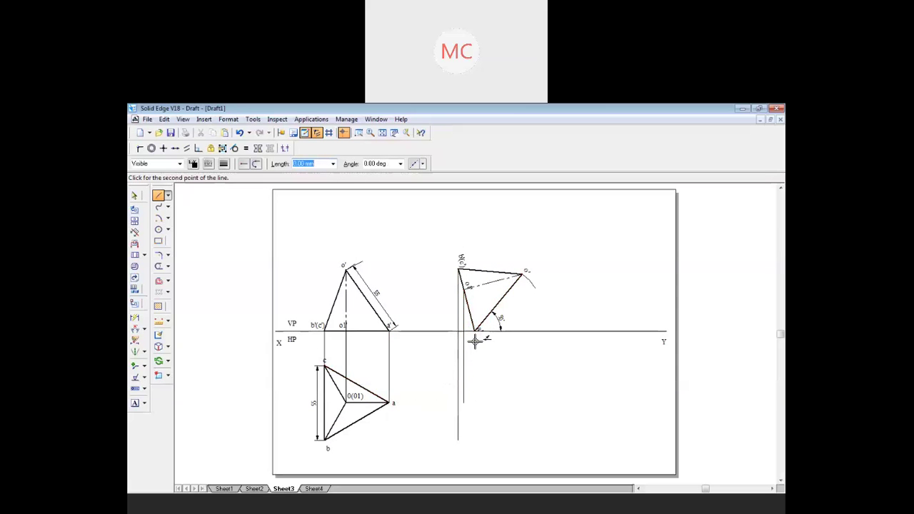
left_click(475, 401)
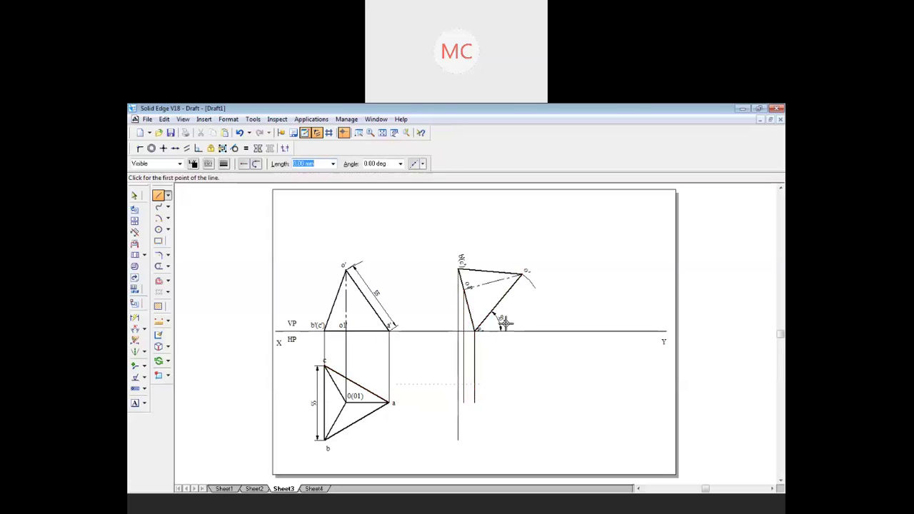
left_click(522, 278)
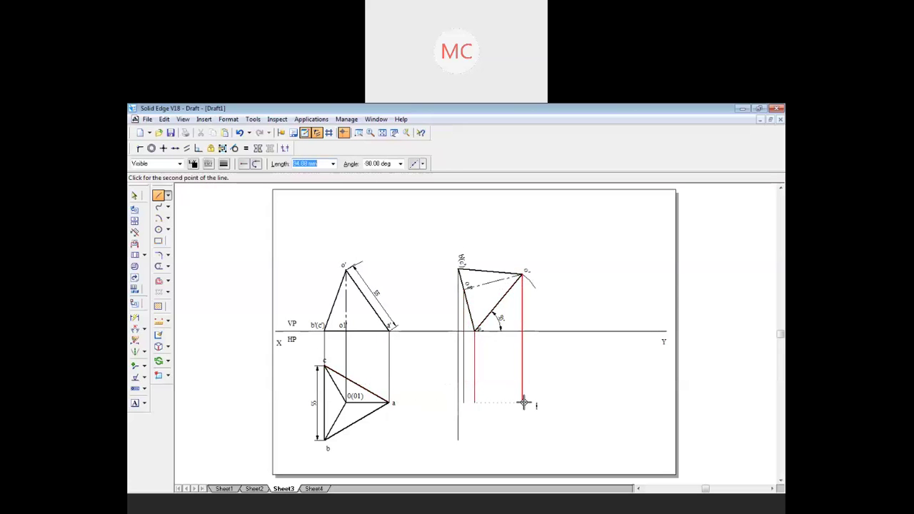
left_click(522, 403)
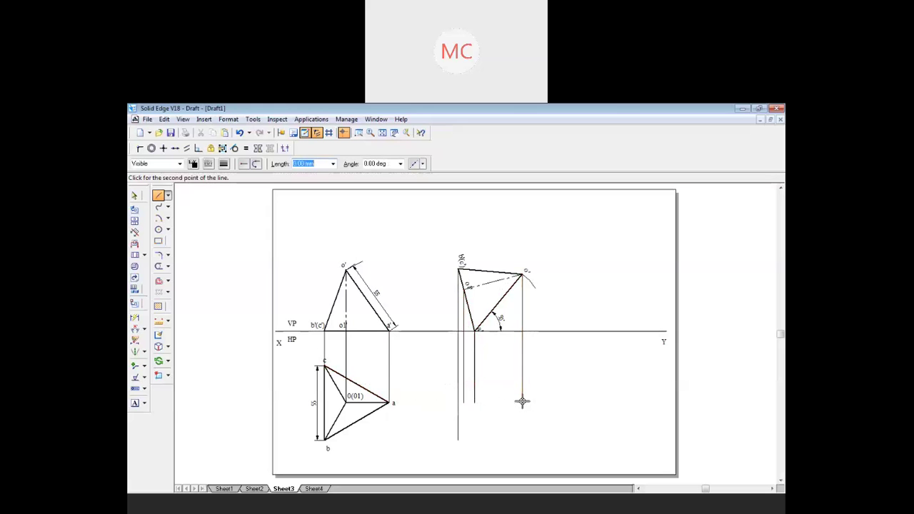
Draw horizontal projectors from corners c, a and b of the first top view to meet the corresponding vertical projectors.
left_click(325, 367)
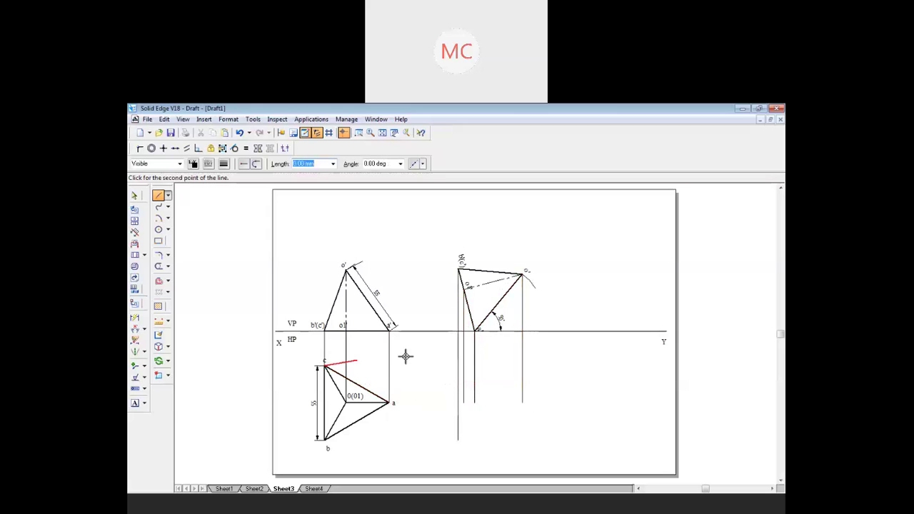
left_click(458, 365)
left_click(458, 365)
double_click(324, 366)
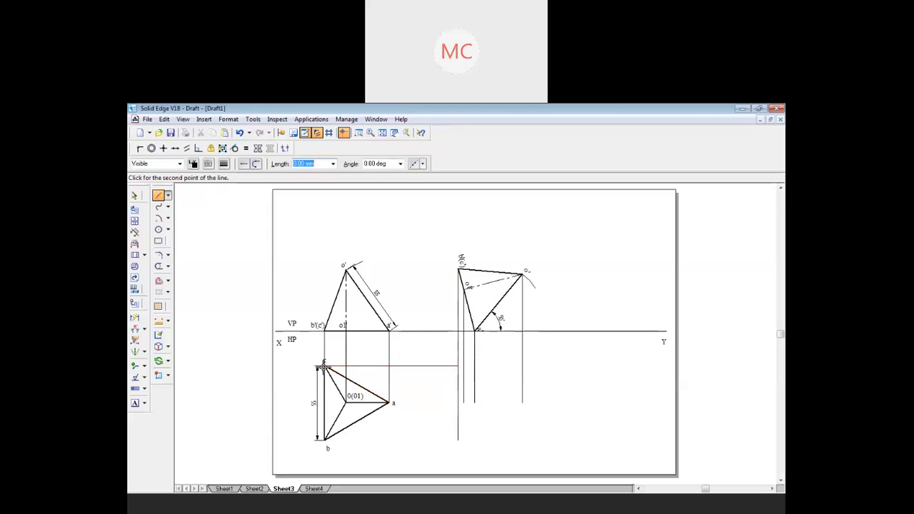
left_click(392, 403)
left_click(474, 403)
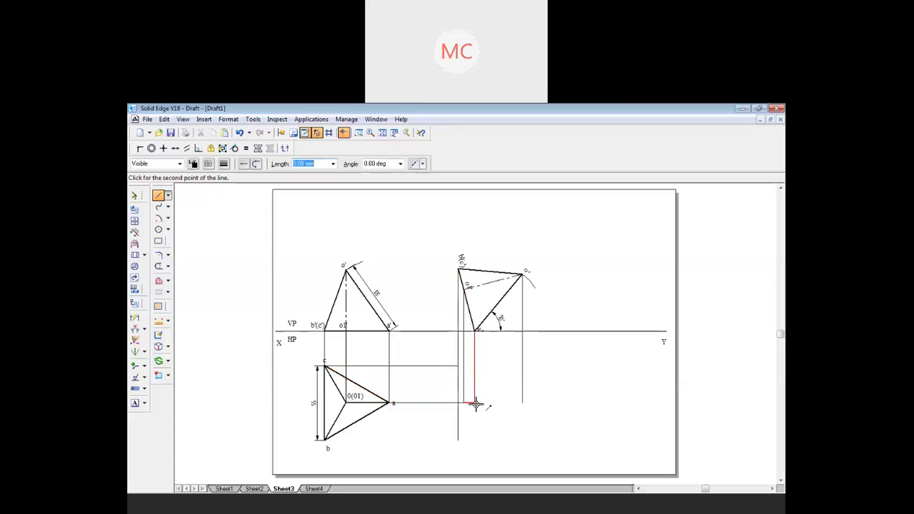
double_click(523, 404)
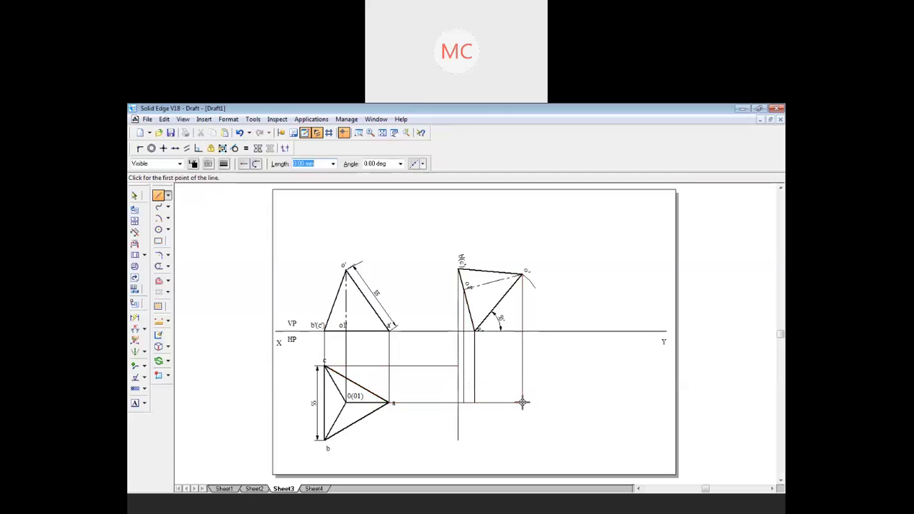
left_click(325, 440)
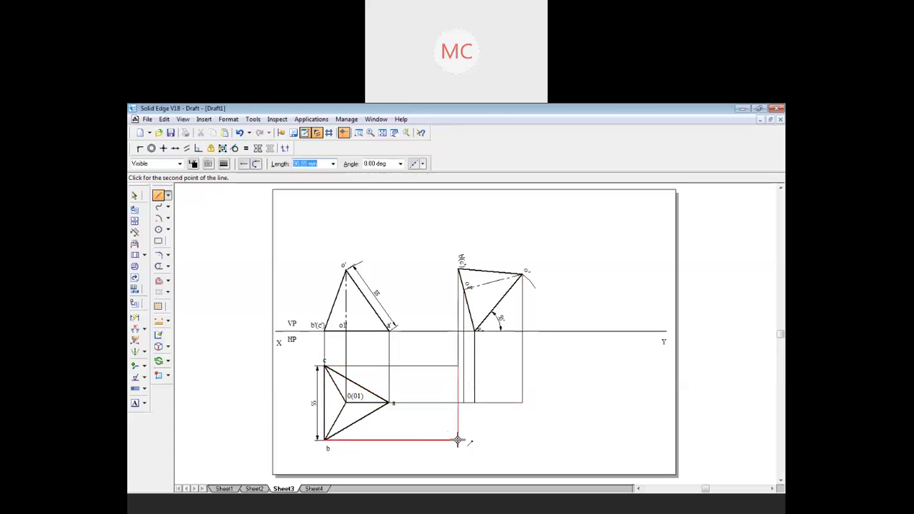
double_click(458, 440)
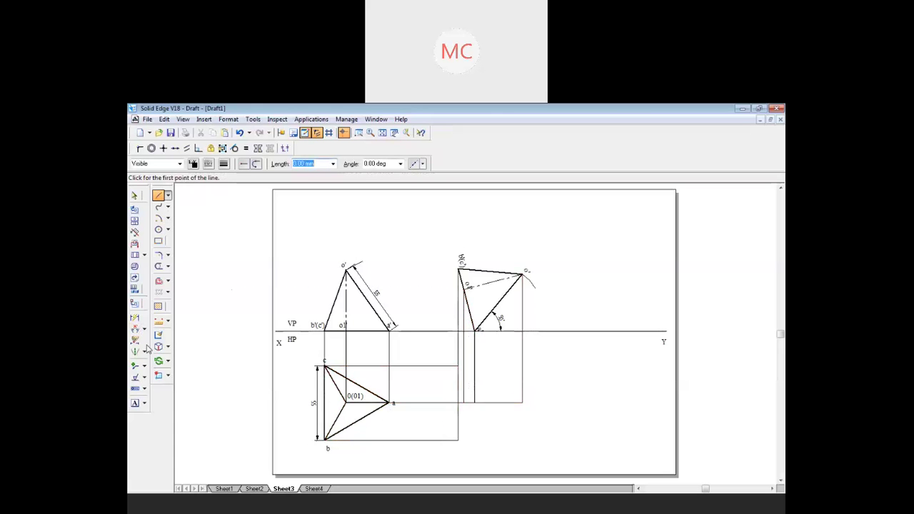
Label the projected points of the second top view a, b, c, o1 and o at their projector intersections.
left_click(136, 404)
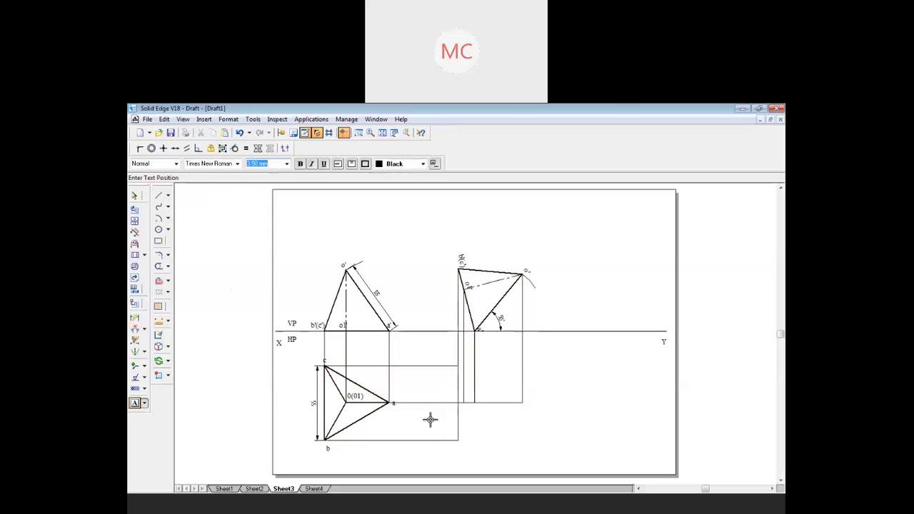
left_click(481, 396)
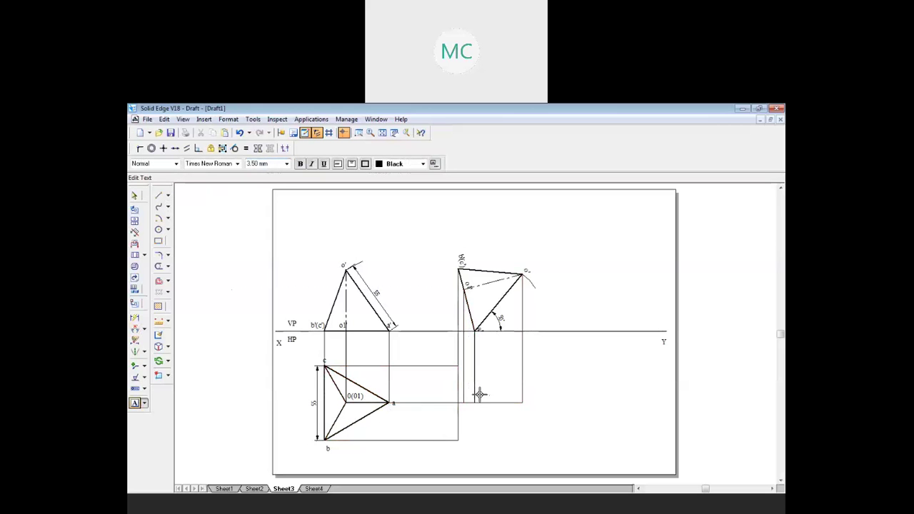
left_click(455, 446)
type("b")
key("Escape")
left_click(450, 356)
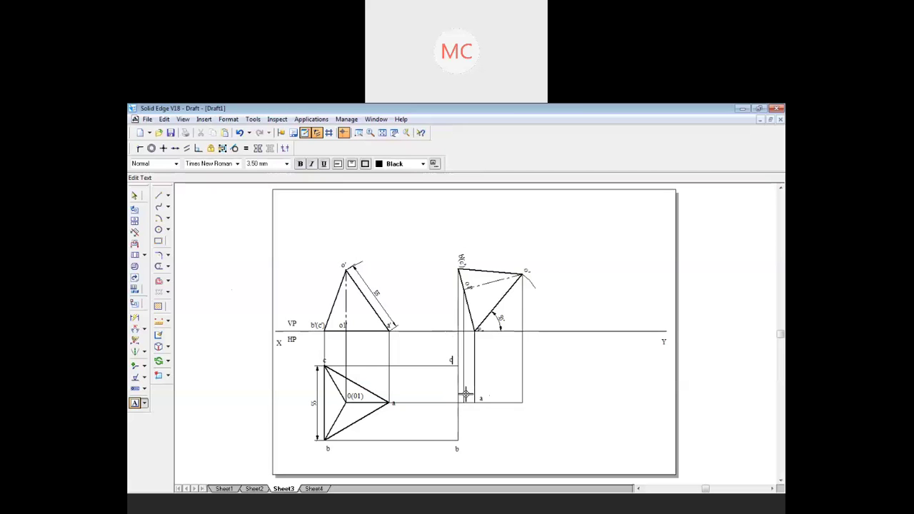
left_click(527, 397)
type("o")
Draw the second top view's visible outline b-o-c-b with solid 0.50 mm lines.
left_click(160, 194)
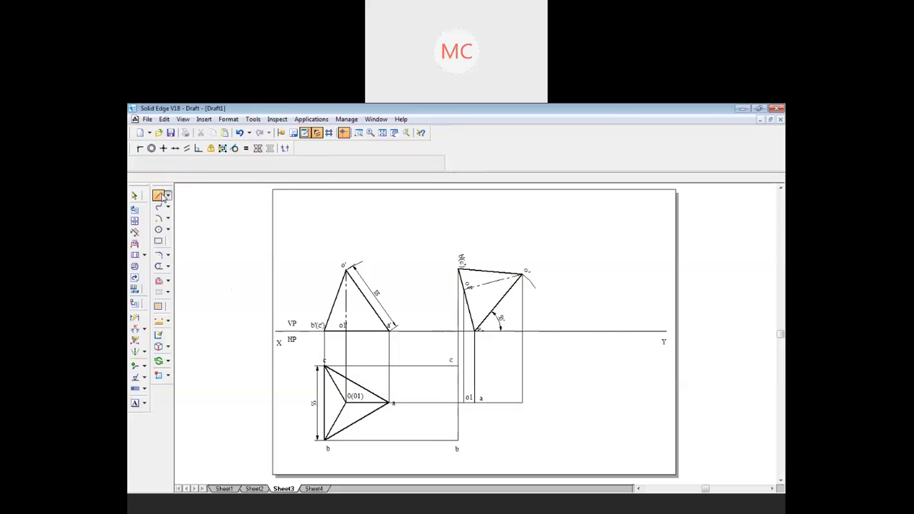
left_click(223, 164)
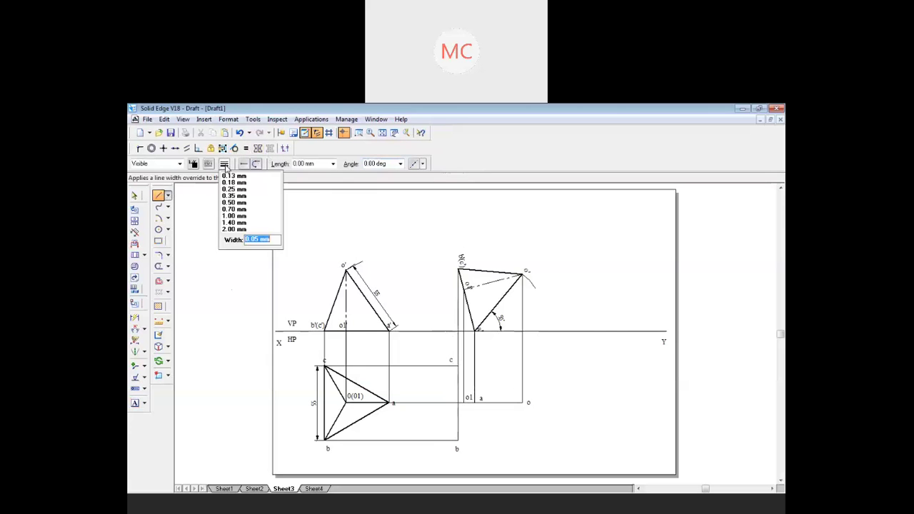
left_click(236, 203)
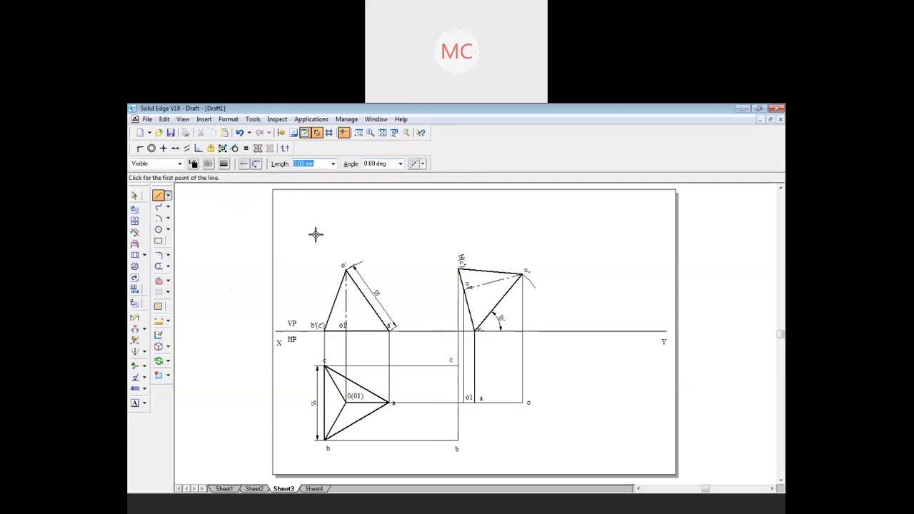
left_click(458, 441)
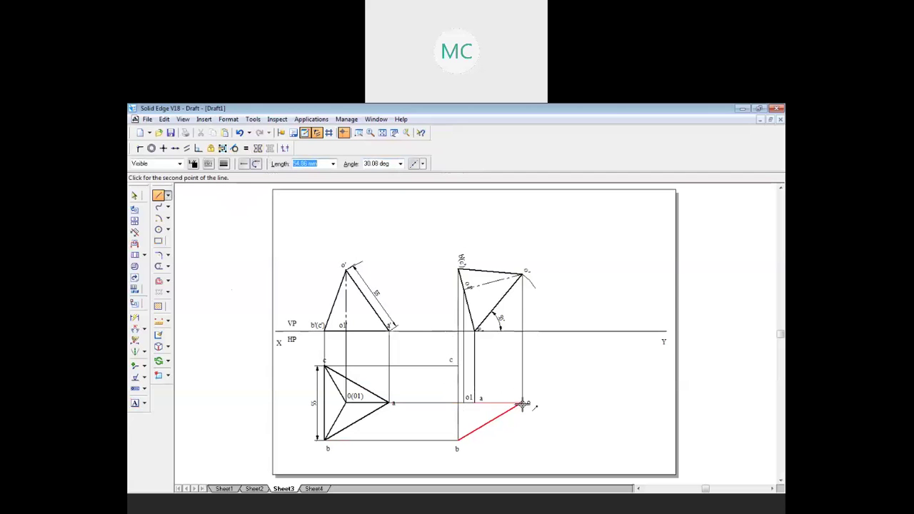
left_click(523, 404)
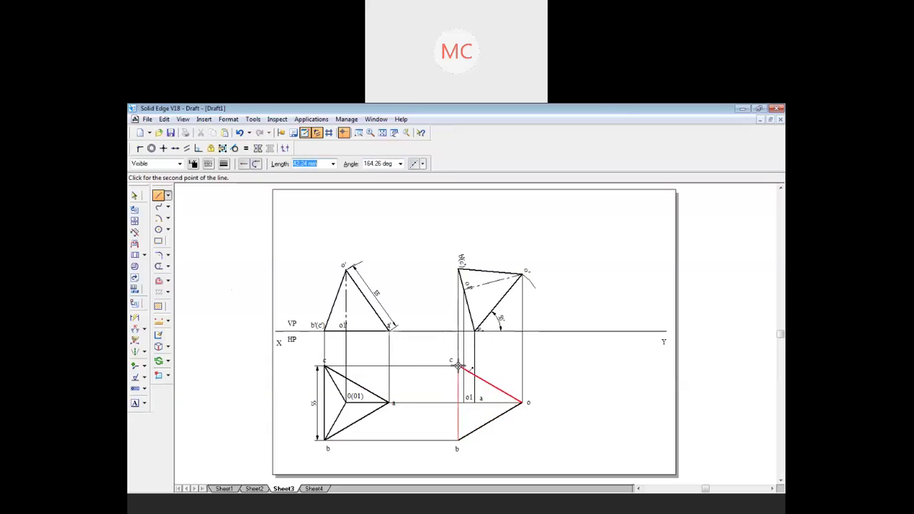
left_click(458, 366)
key("Escape")
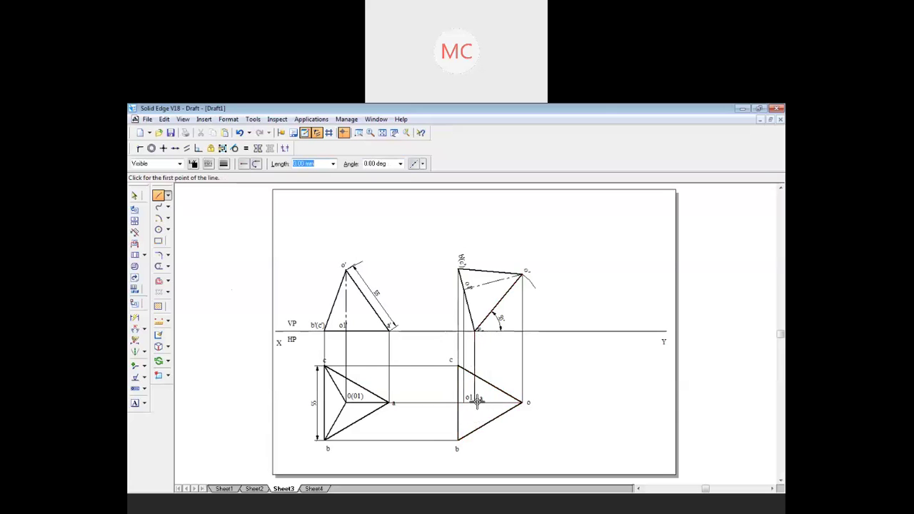
Draw the second top view's hidden edges b-a, a-c and o-a with dashed lines.
left_click(209, 164)
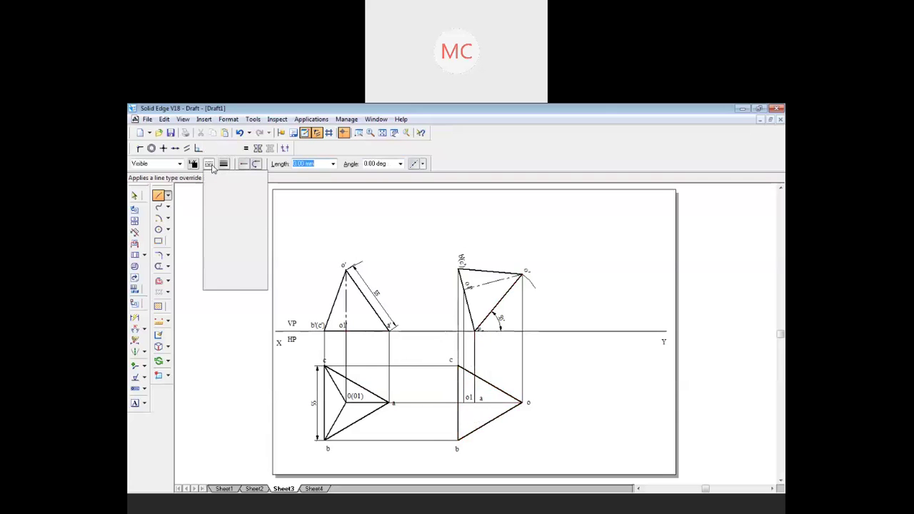
left_click(235, 180)
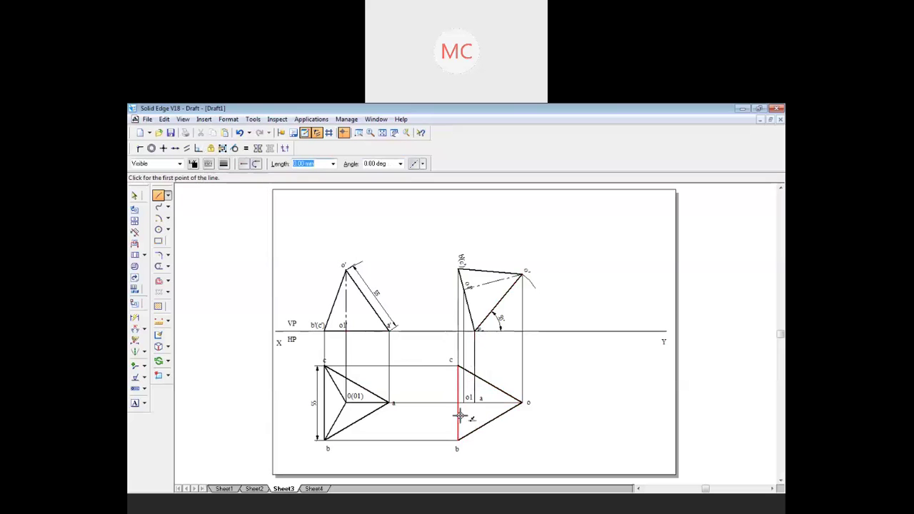
left_click(457, 440)
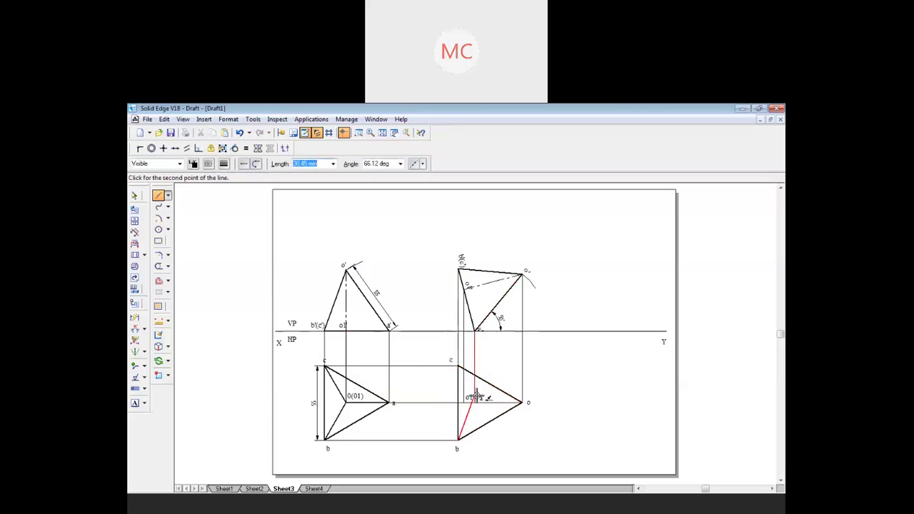
left_click(475, 402)
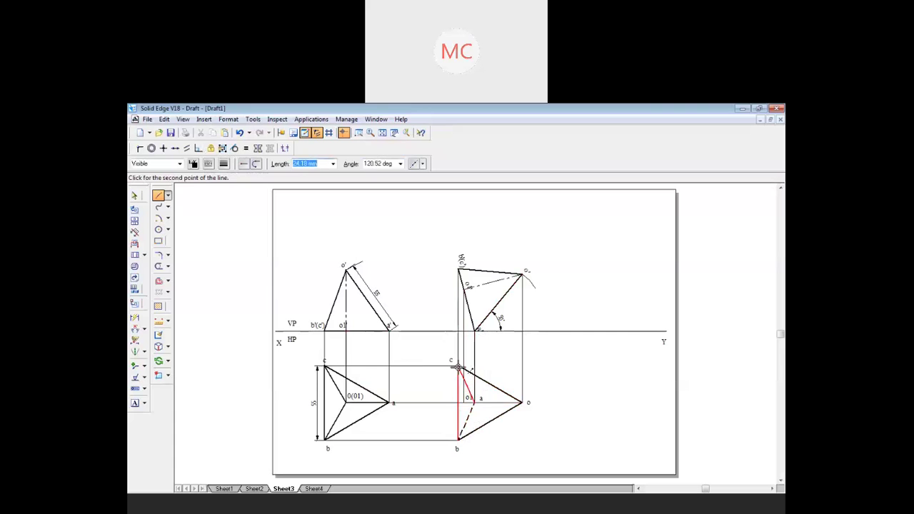
right_click(460, 365)
left_click(459, 365)
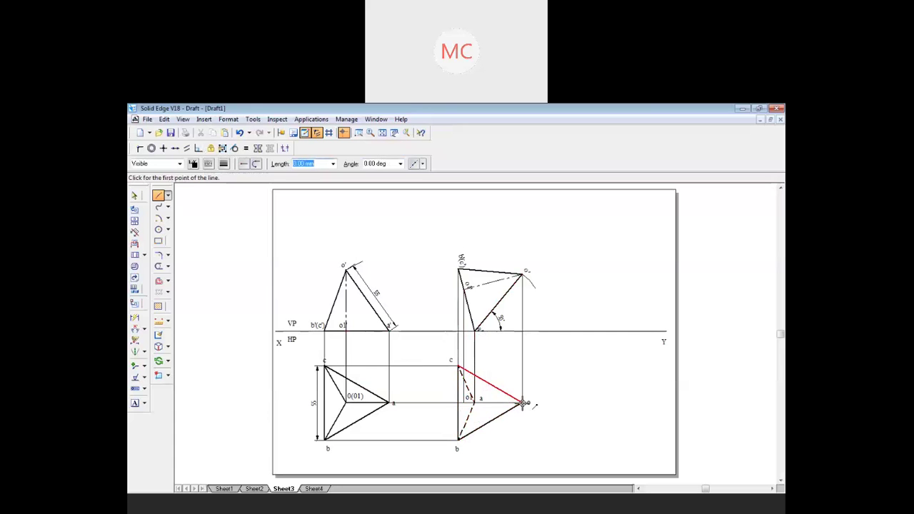
left_click(524, 404)
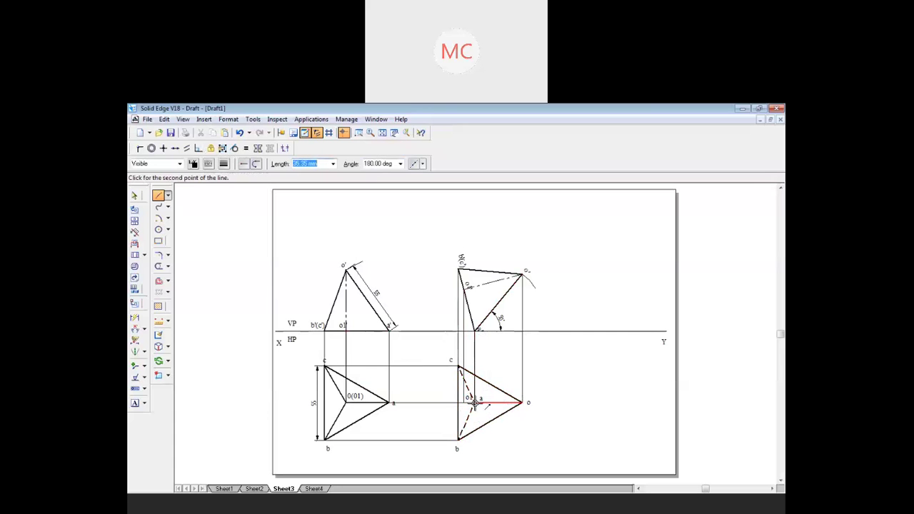
left_click(475, 403)
key("Escape")
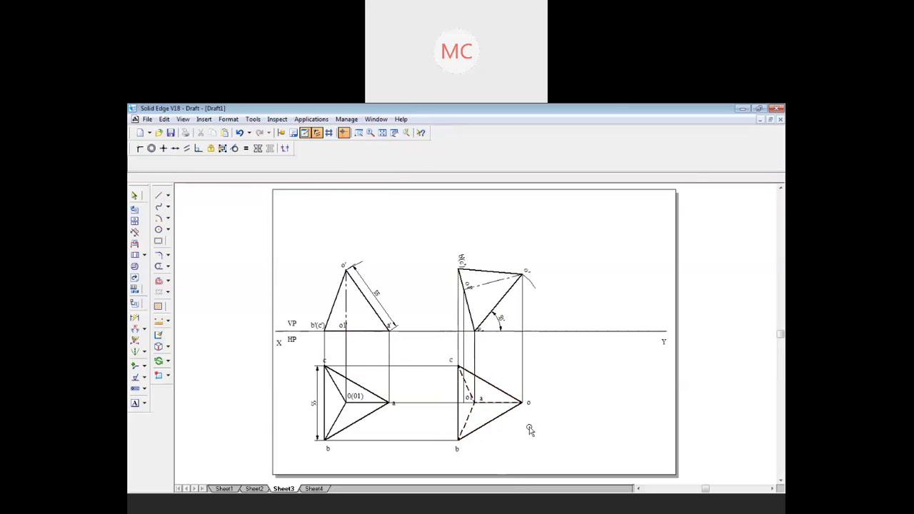
Change the short axis line between o1 and a in the second top view to a chain line type.
left_click(469, 405)
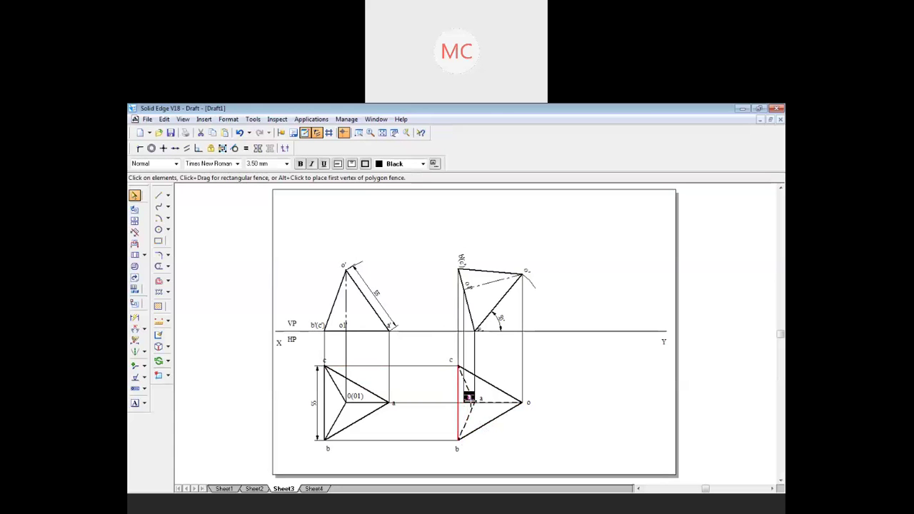
key("Escape")
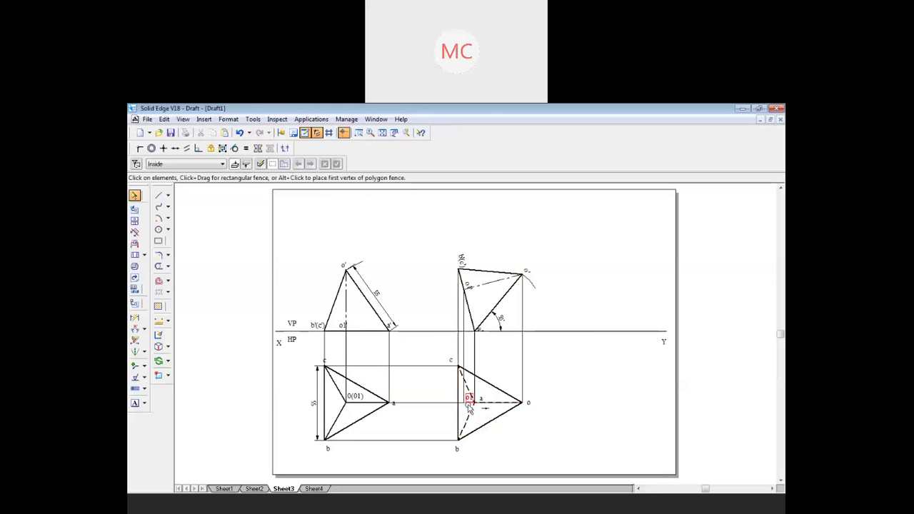
right_click(471, 405)
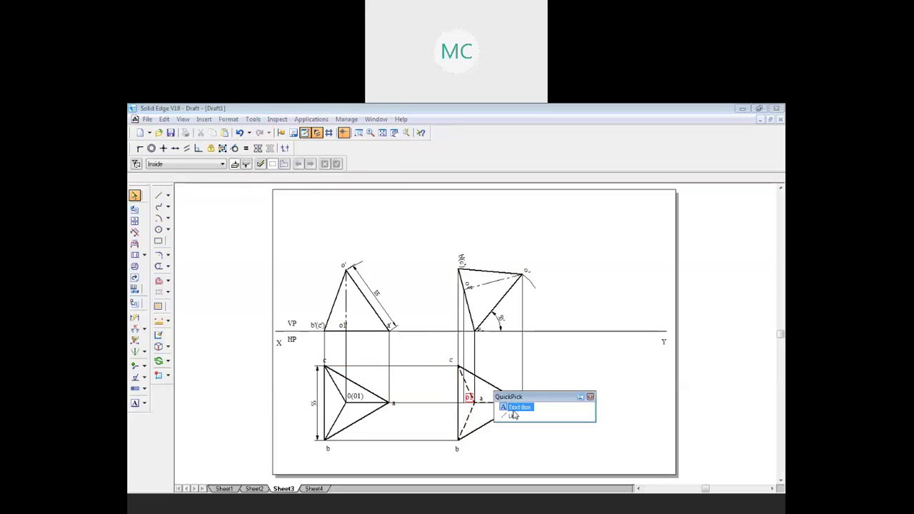
left_click(513, 416)
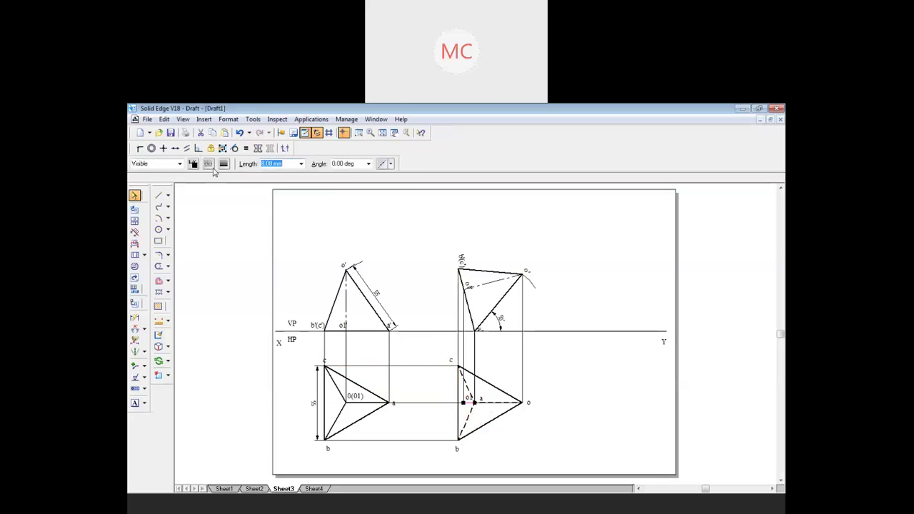
left_click(210, 164)
left_click(230, 198)
left_click(235, 266)
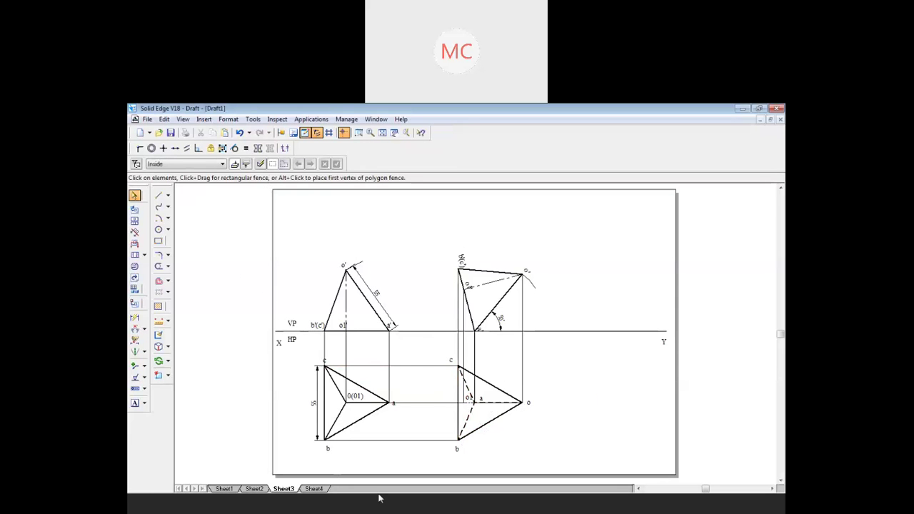
Switch to the PDF question bank to review Q36, and check the length and angle of edge a'-o' in the second front view.
left_click(393, 513)
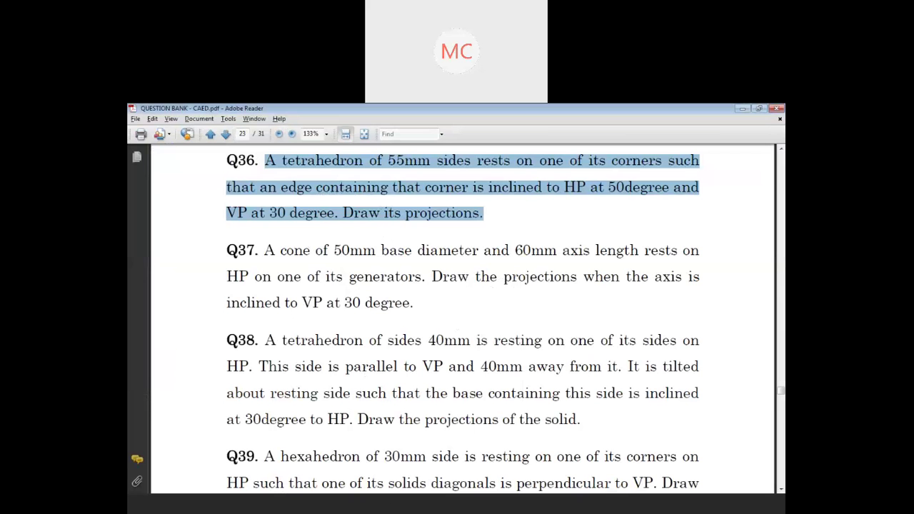
left_click(392, 510)
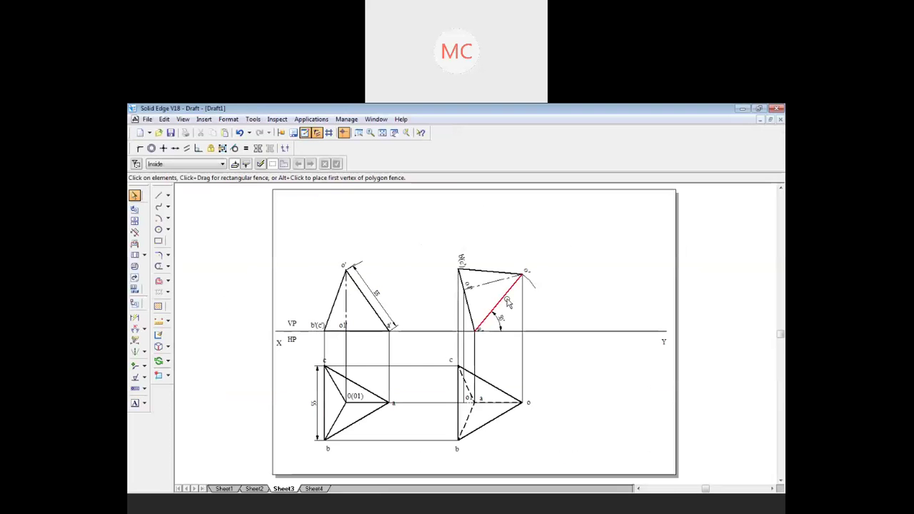
left_click(508, 302)
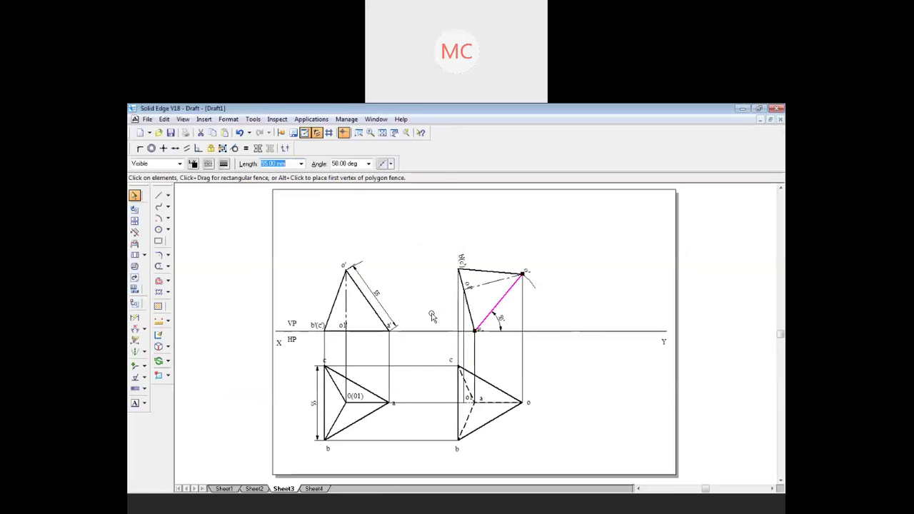
left_click(407, 289)
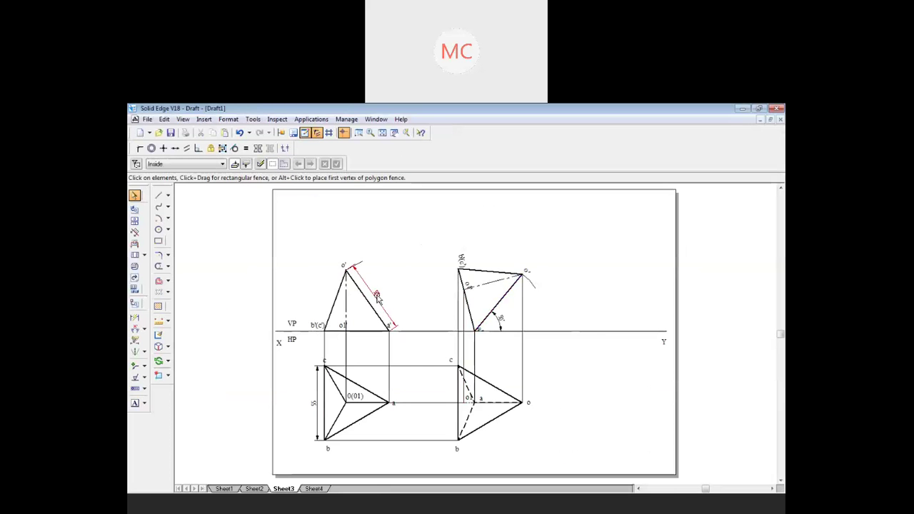
Dimension the length of edge a-o below the second top view.
left_click(134, 318)
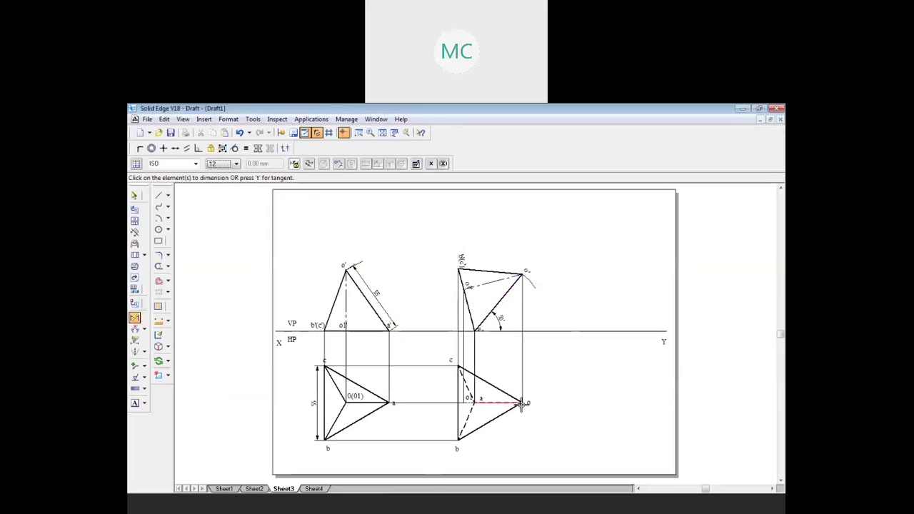
left_click(497, 403)
left_click(498, 456)
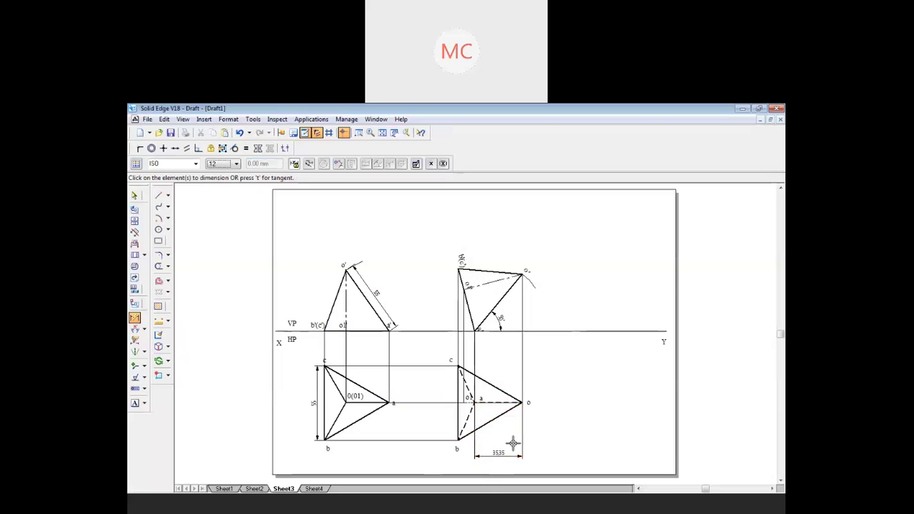
Draw a continuous construction line at -30° below XY, to the right of the second top view.
left_click(159, 197)
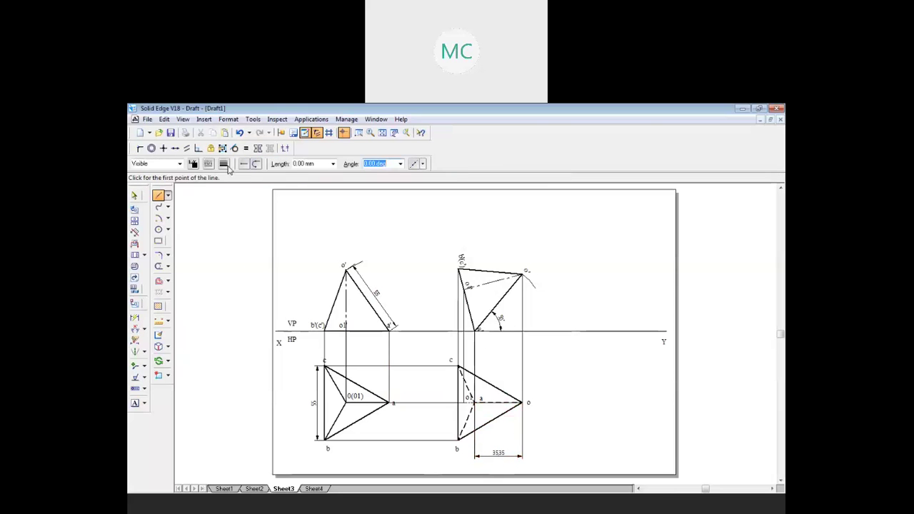
left_click(209, 164)
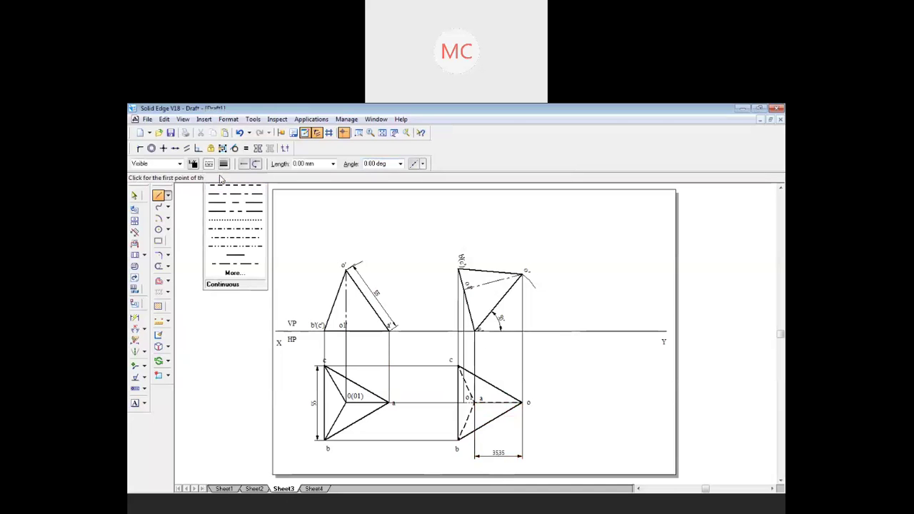
left_click(218, 176)
left_click(223, 163)
type("0")
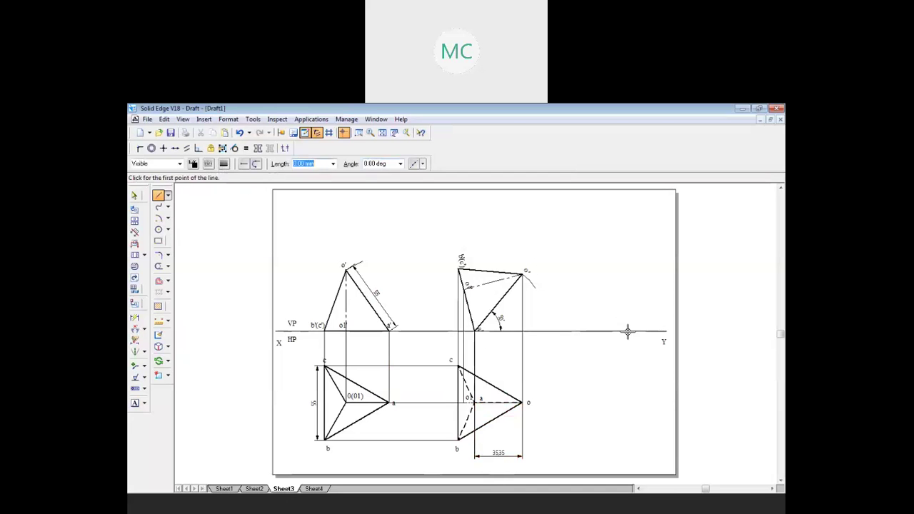
left_click(536, 371)
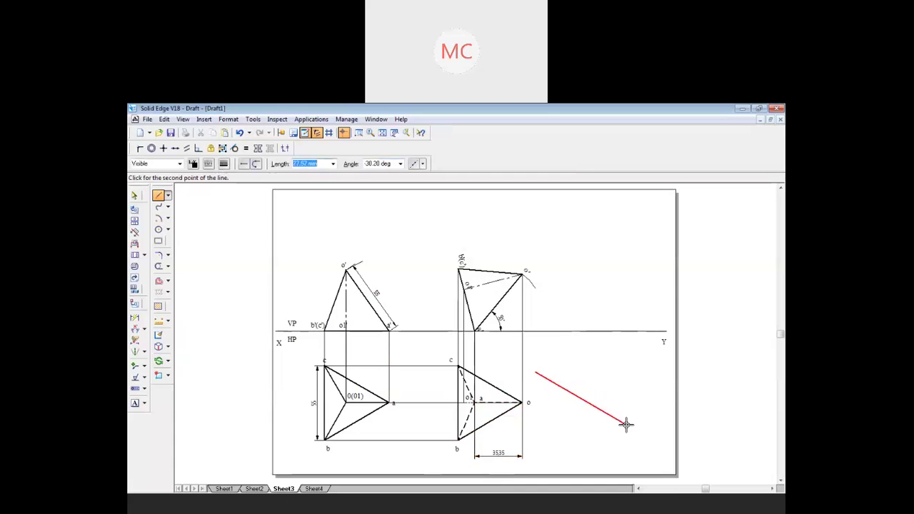
key("Tab")
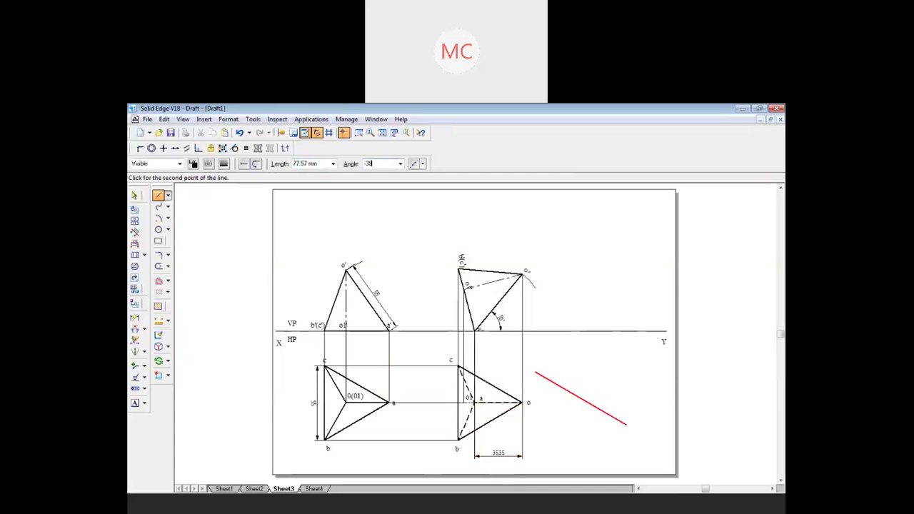
key("BackSpace")
type("0")
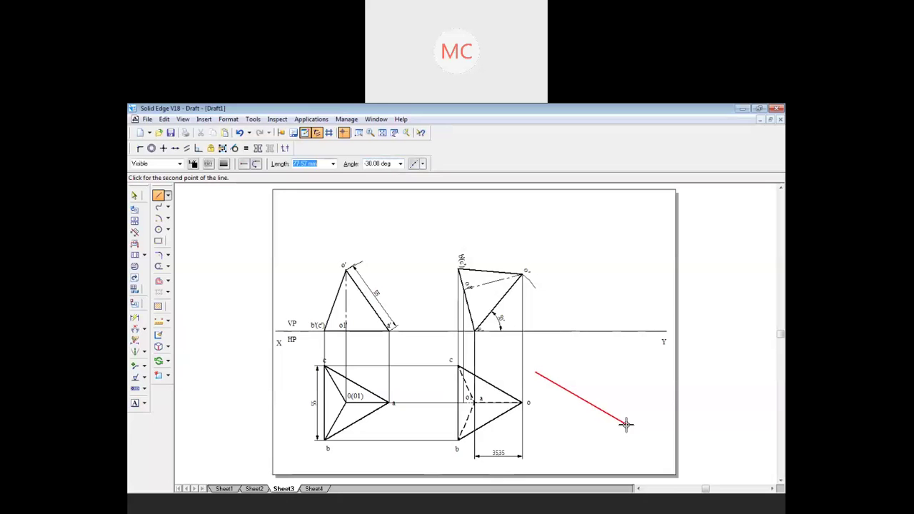
left_click(656, 442)
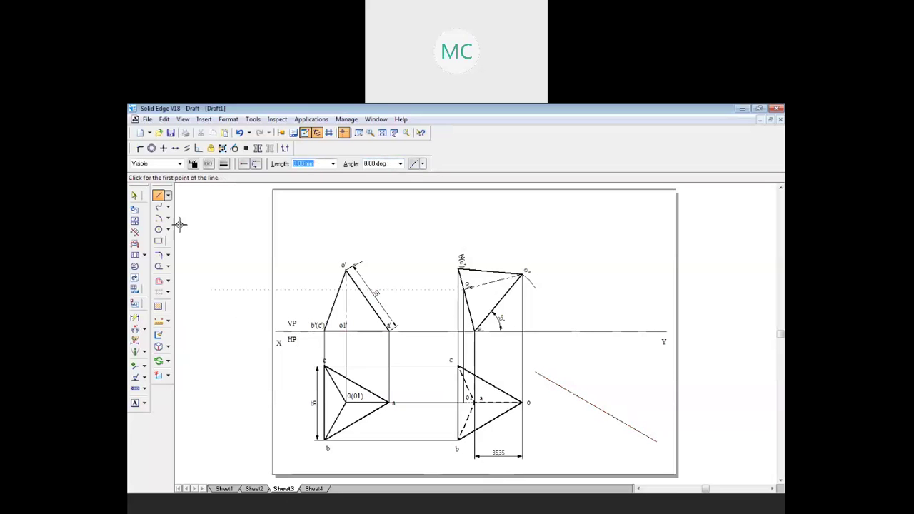
Draw a true-length arc centred near the upper end of the 30° line so that it cuts that line.
left_click(158, 217)
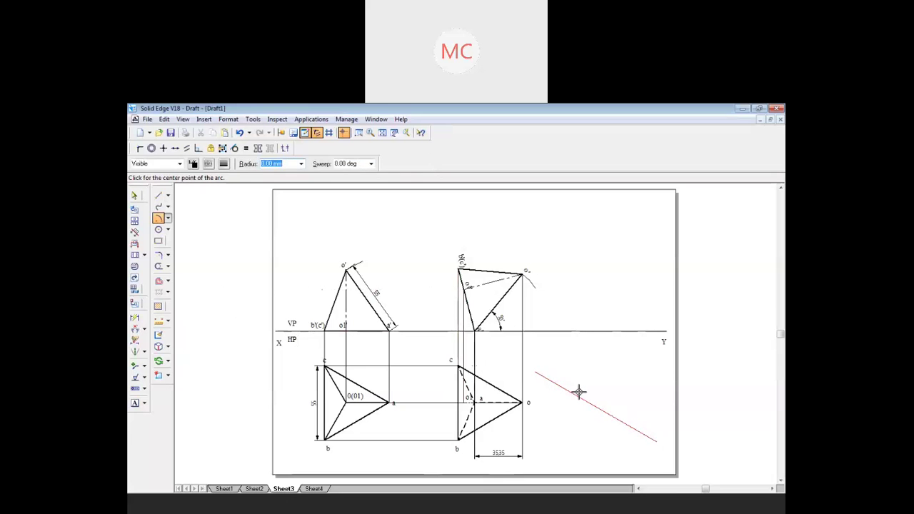
left_click(553, 381)
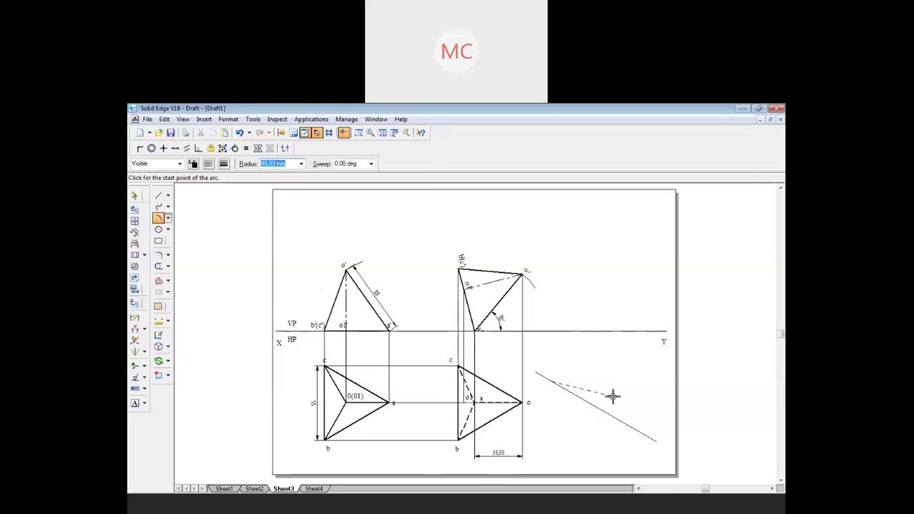
key("Tab")
left_click(620, 420)
left_click(626, 406)
Draw a horizontal locus line leftward from the point where the arc cuts the 30° line.
left_click(159, 195)
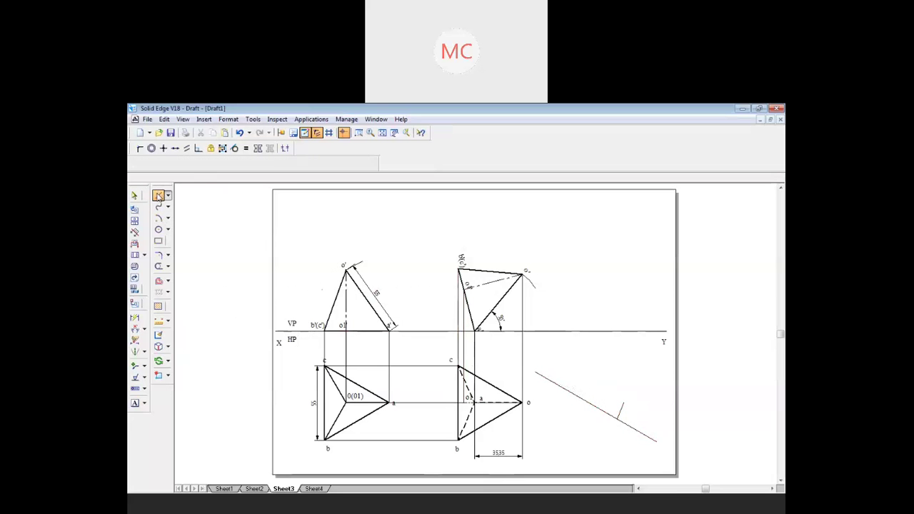
left_click(618, 420)
left_click(543, 418)
Draw a 35.35 mm radius arc from the same centre on the 30° line, cutting the horizontal locus line.
left_click(159, 218)
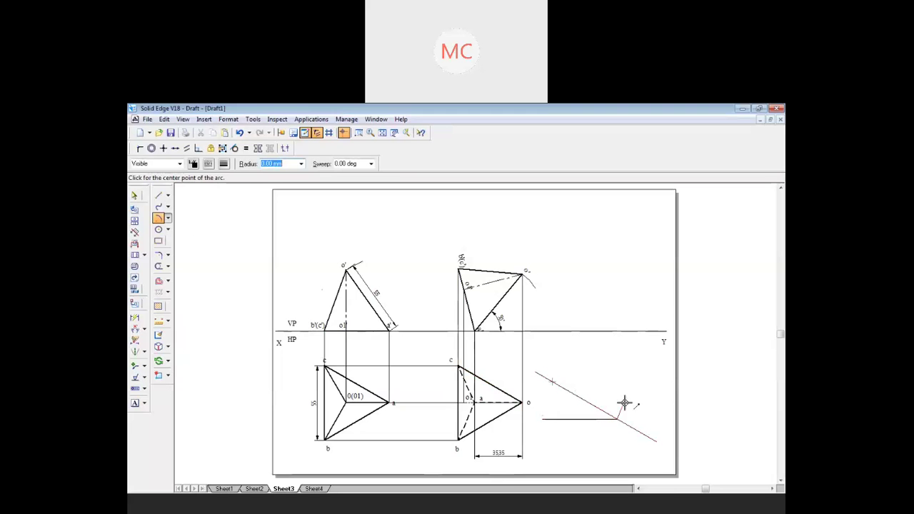
left_click(552, 382)
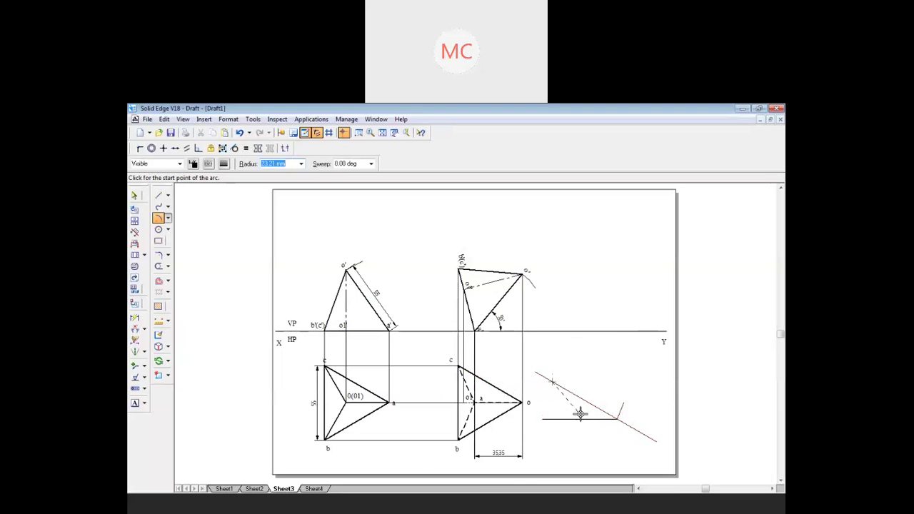
type("35.35")
key("Tab")
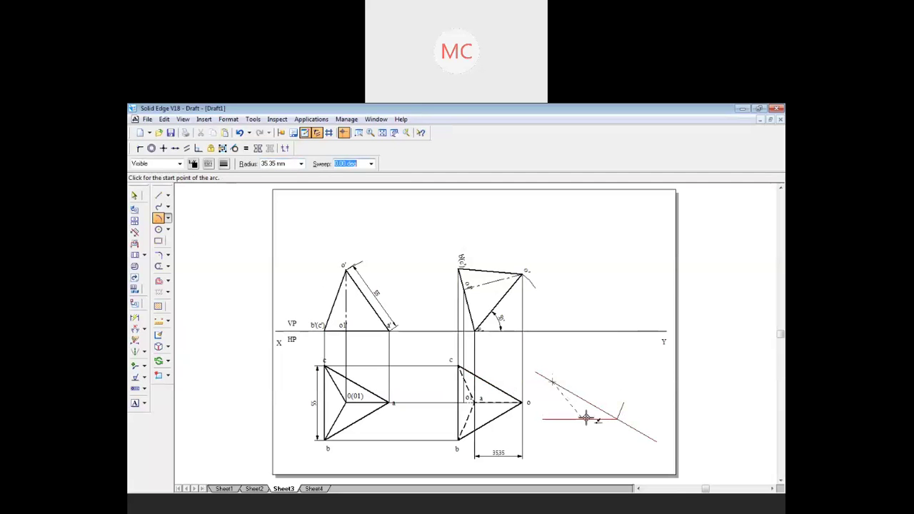
right_click(591, 409)
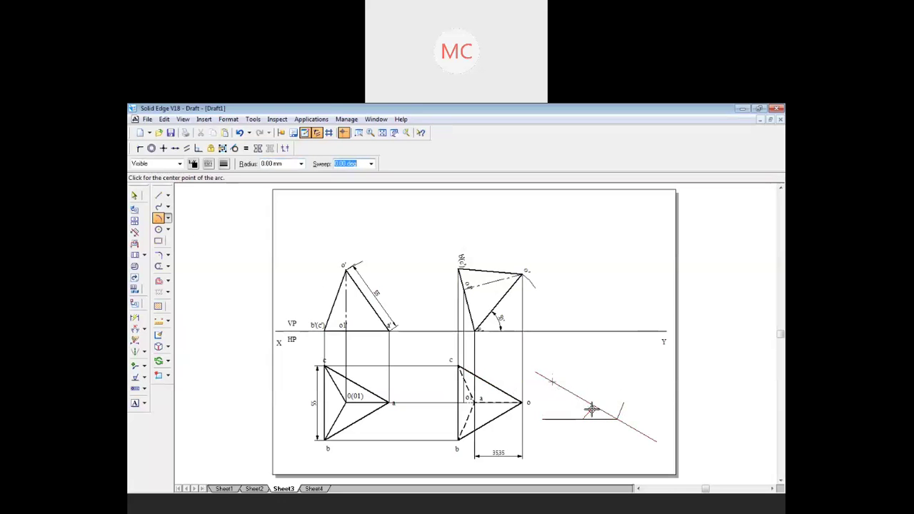
Draw a line from the second arc's intersection on the locus line to the arc centre.
left_click(158, 195)
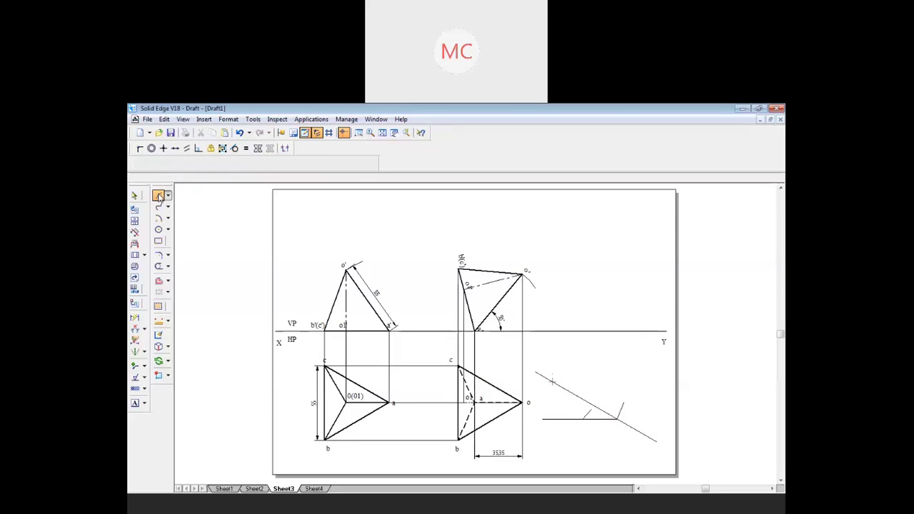
left_click(583, 418)
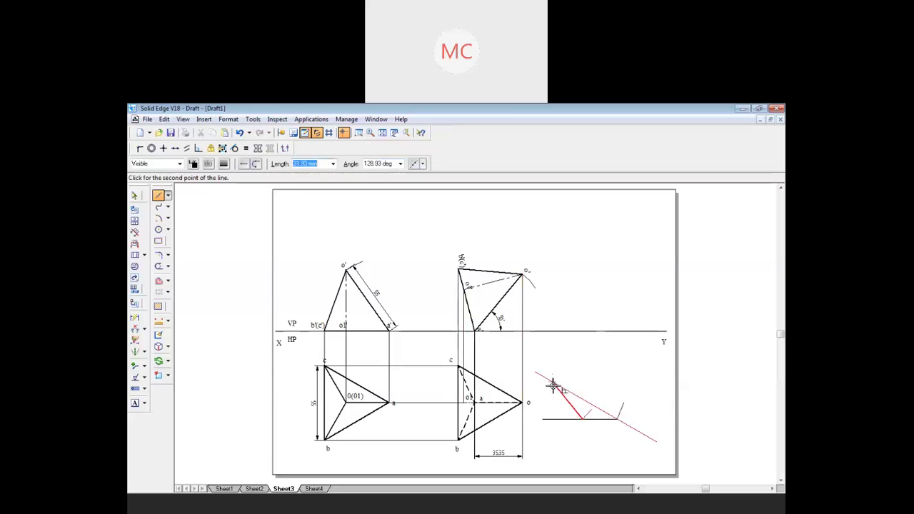
left_click(552, 379)
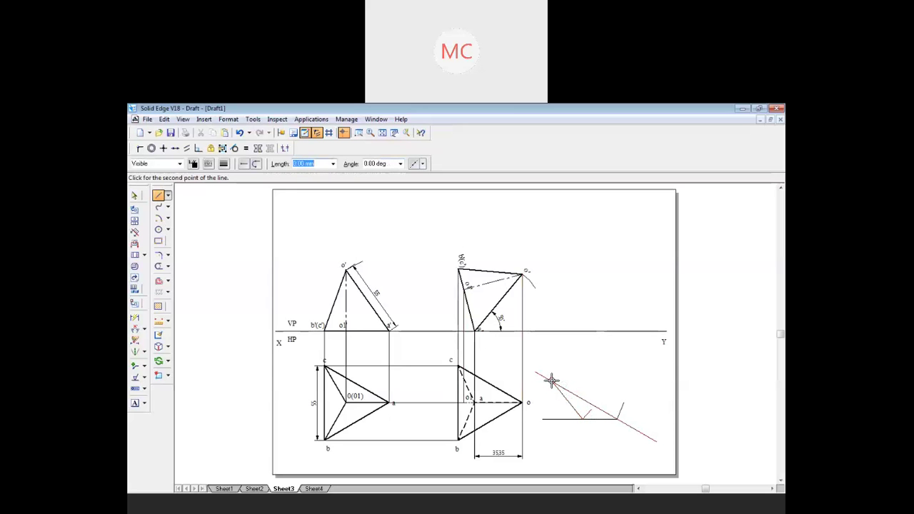
Extend the new inclined line upward to the XY line with Extend to Next.
left_click(169, 267)
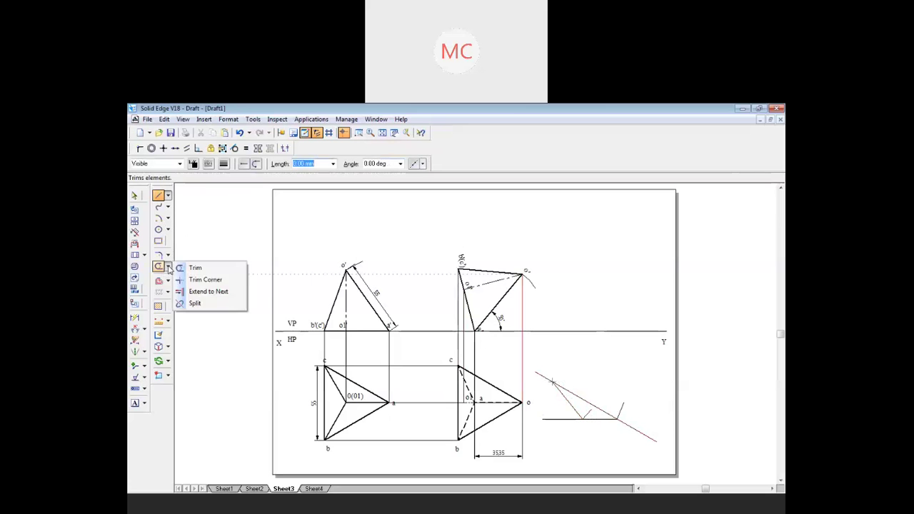
left_click(201, 293)
left_click(621, 407)
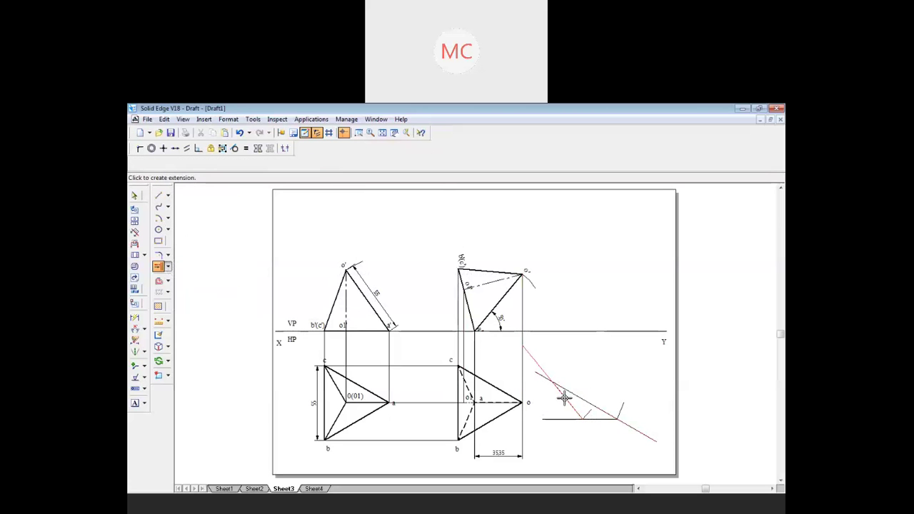
left_click(561, 399)
left_click(530, 351)
left_click(531, 352)
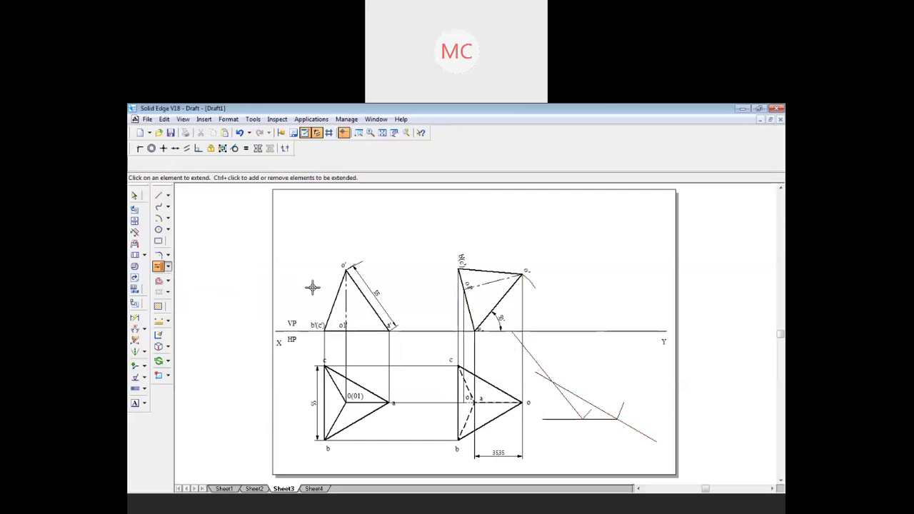
Dimension the angle between the extended line and the XY line.
left_click(134, 329)
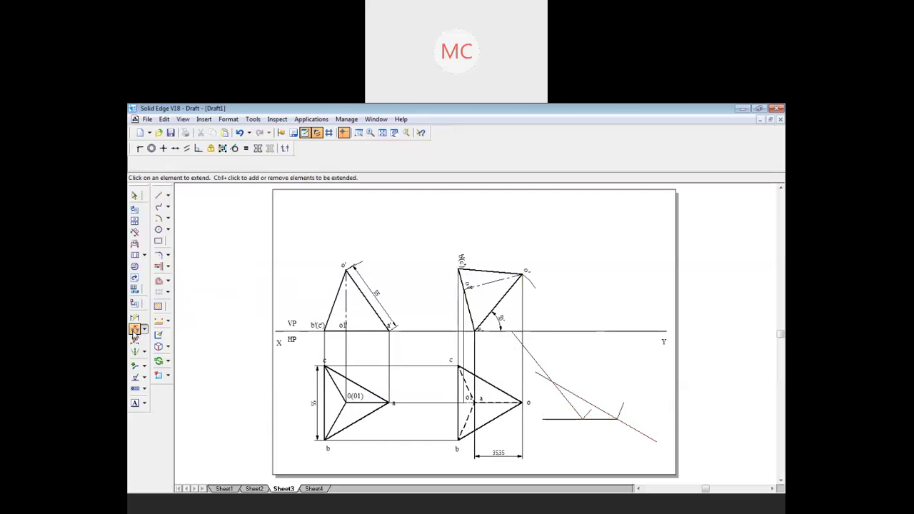
left_click(532, 353)
left_click(539, 332)
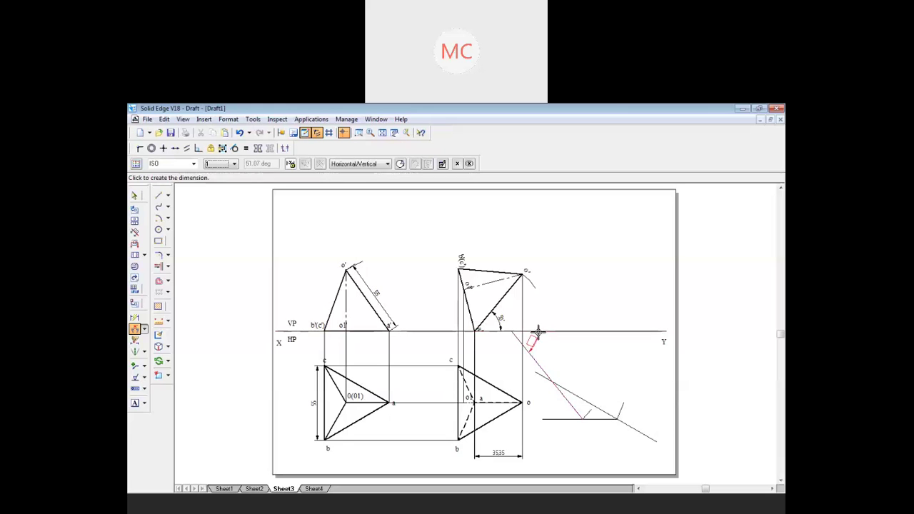
left_click(536, 335)
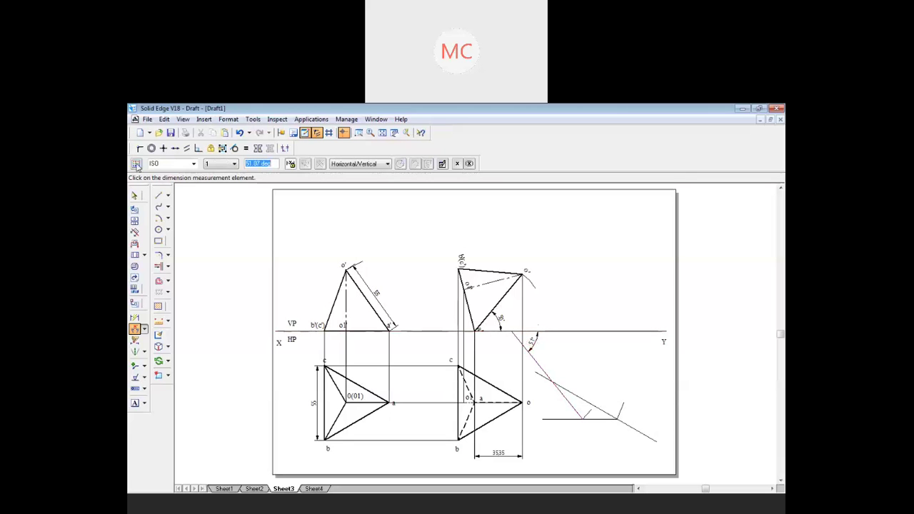
Copy the second top view with its labels, moving it from apex o to the upper intersection of the two inclined lines.
left_click(137, 196)
left_click_drag(432, 342, 536, 456)
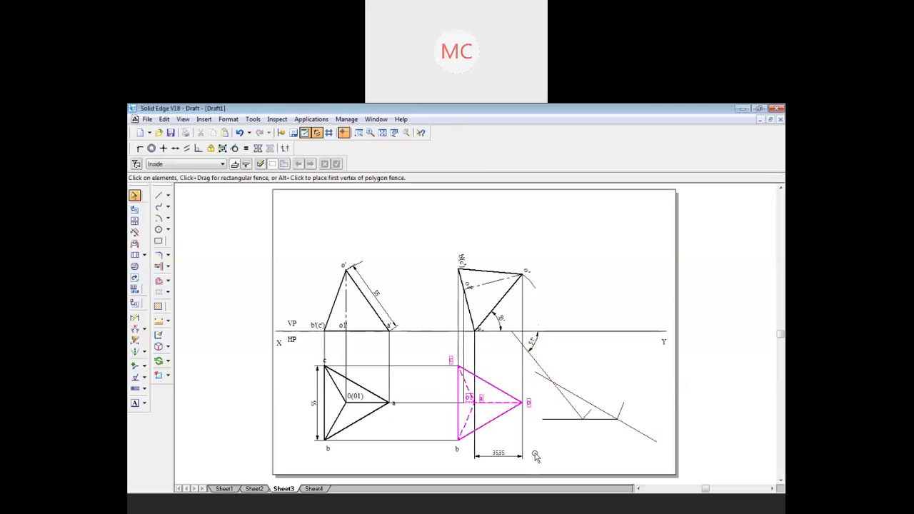
left_click(169, 361)
left_click(192, 361)
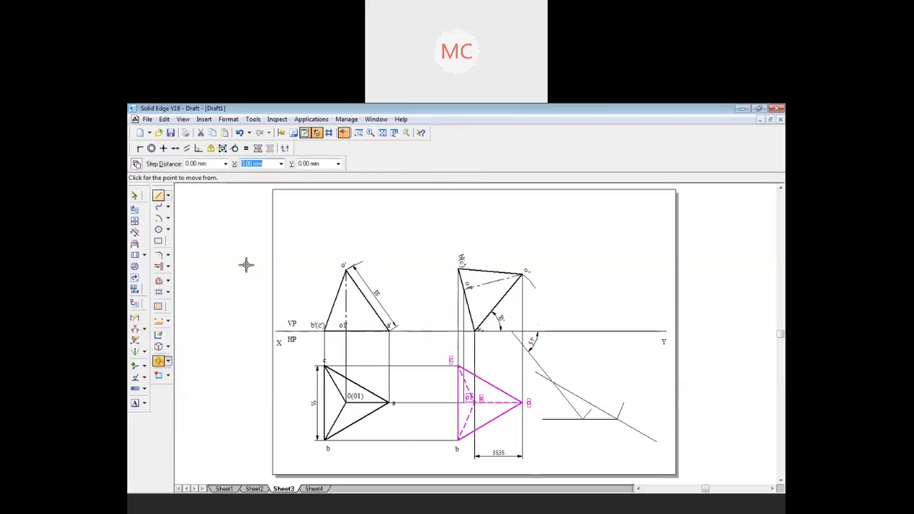
left_click(521, 403)
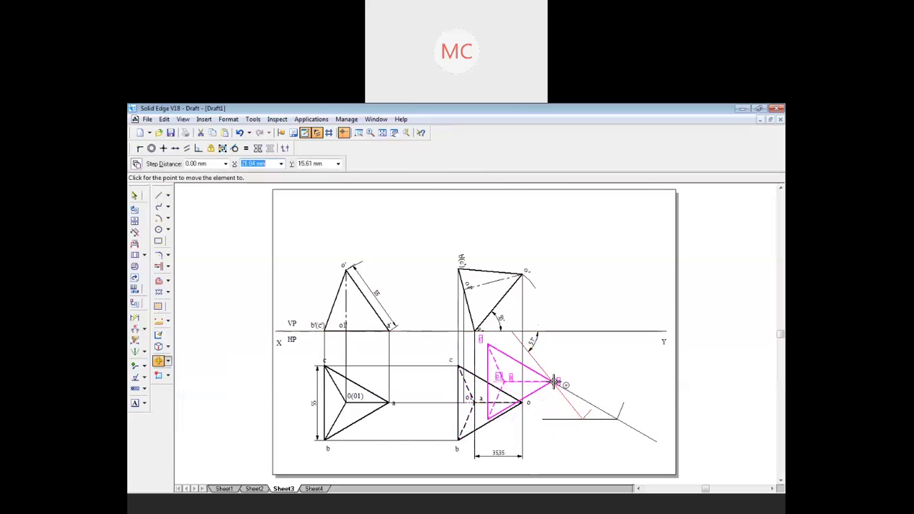
left_click(555, 383)
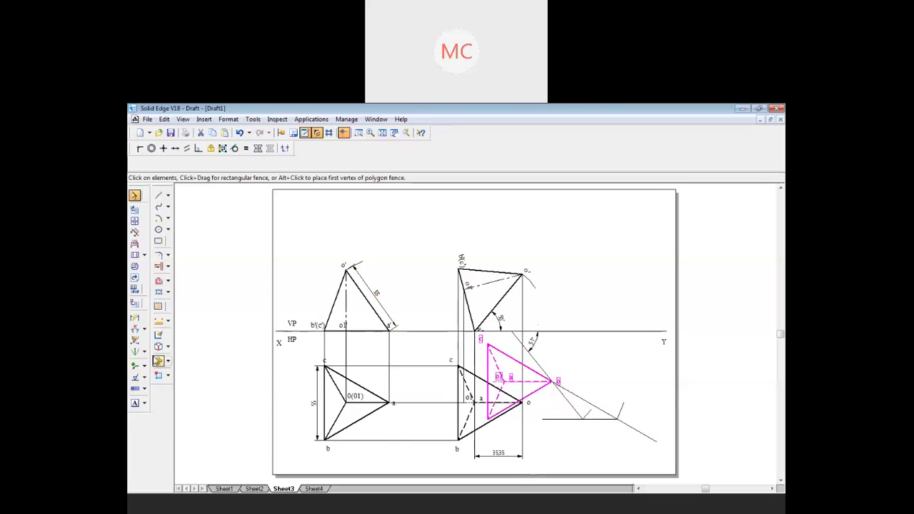
Rotate the copied top view about apex o by 128.93° so its edge oa lies along the steeper inclined line.
left_click(167, 361)
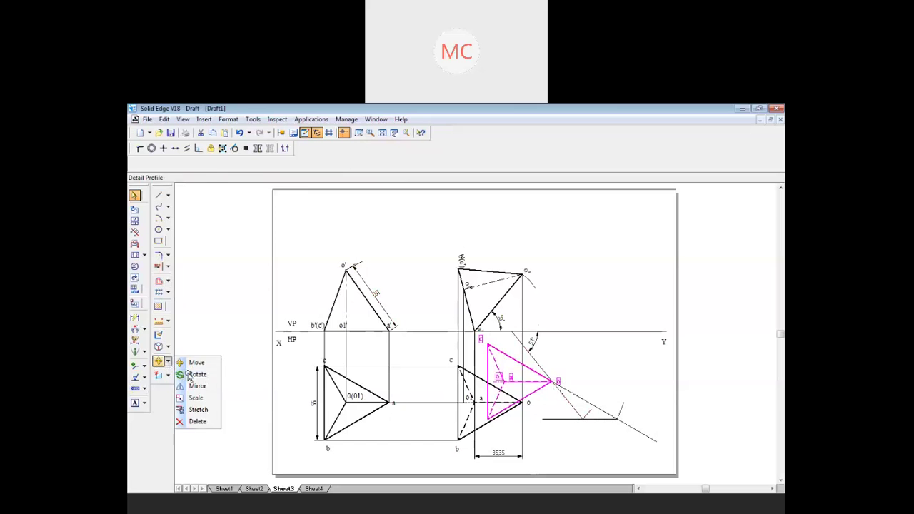
left_click(189, 375)
left_click(550, 382)
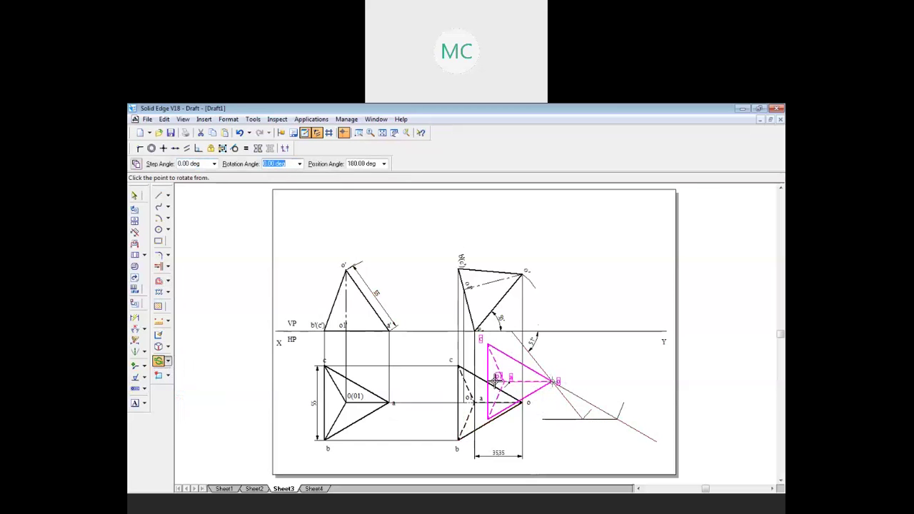
left_click(497, 381)
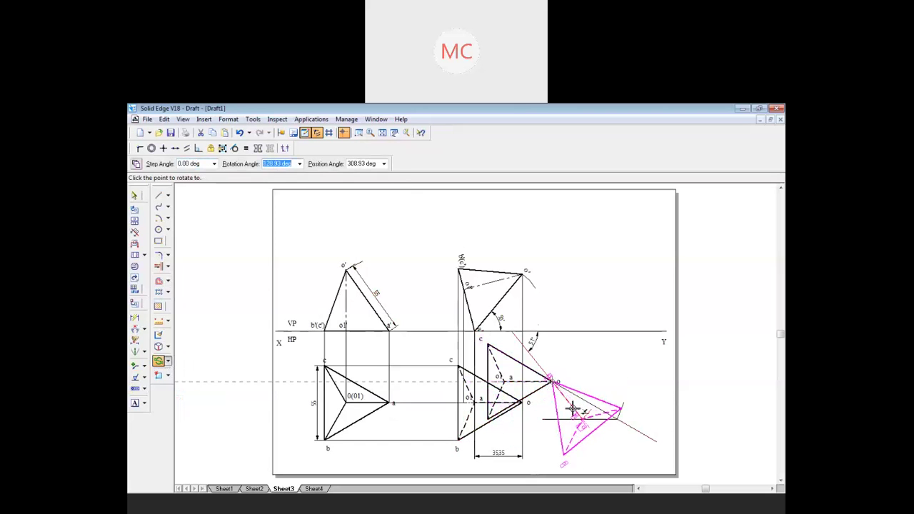
left_click(573, 408)
left_click(533, 402)
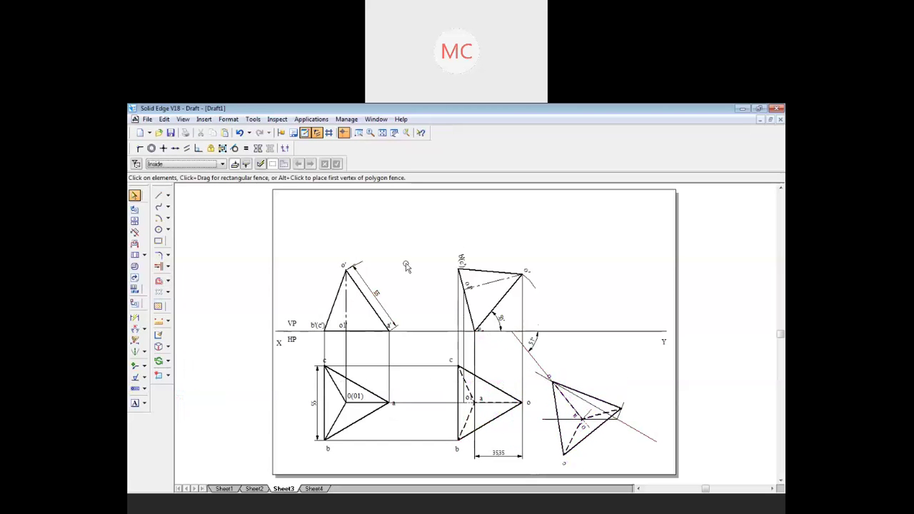
Draw a thin continuous vertical projector from apex o of the rotated top view up past the XY line.
left_click(158, 195)
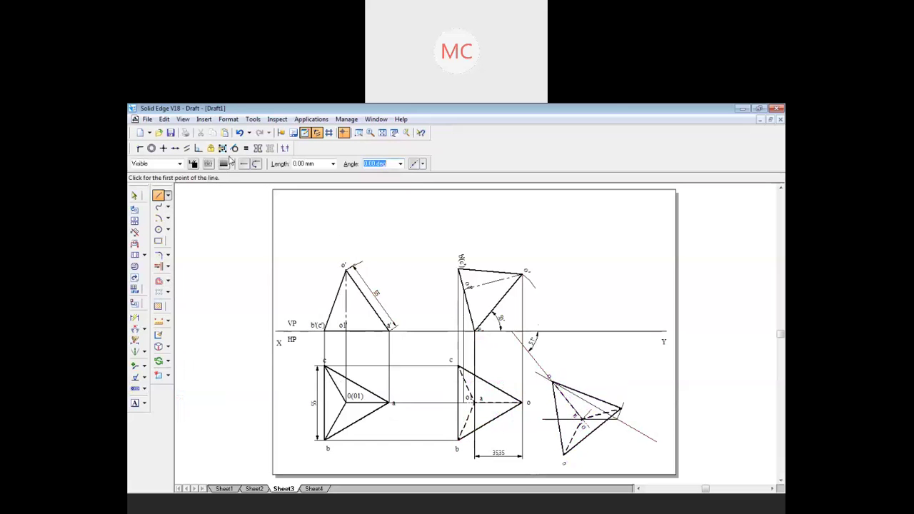
left_click(208, 164)
left_click(218, 180)
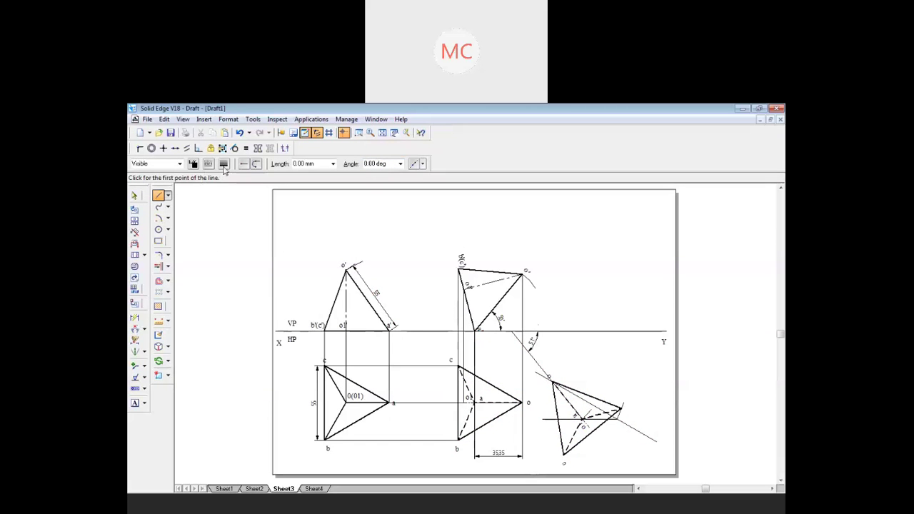
left_click(224, 163)
left_click(235, 189)
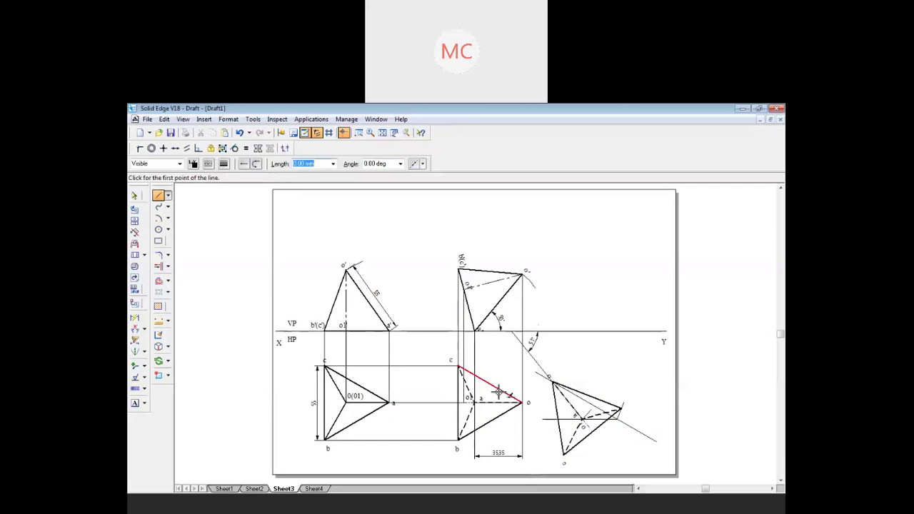
left_click(553, 382)
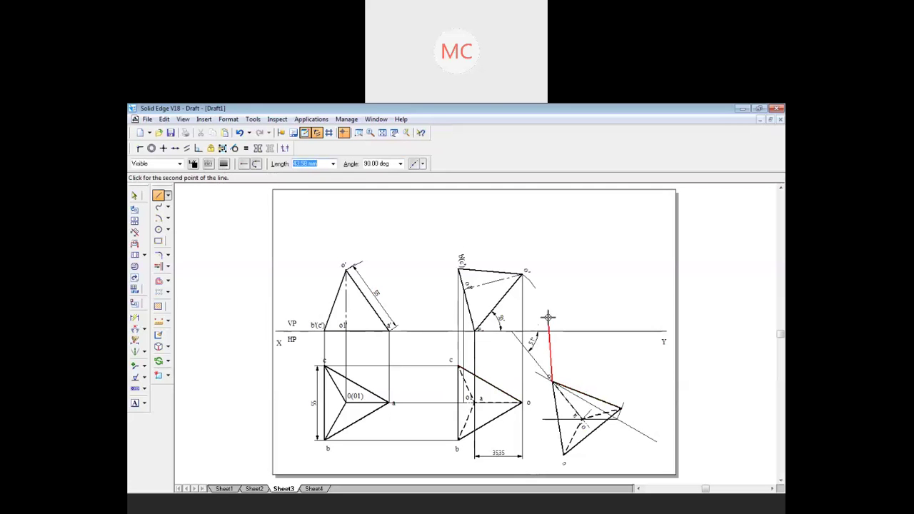
left_click(552, 276)
right_click(552, 276)
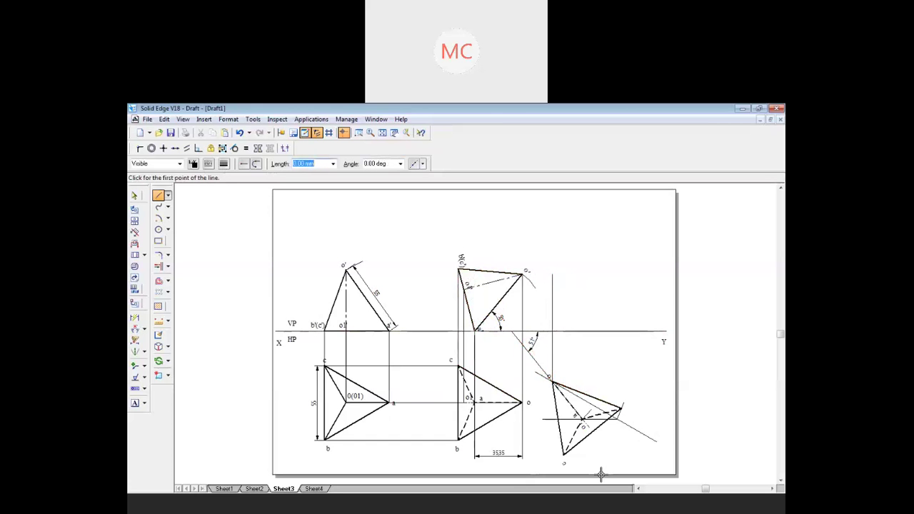
Draw vertical projectors from corner a to the XY line, and from the two base corners and o1 to above it.
left_click(582, 418)
left_click(582, 332)
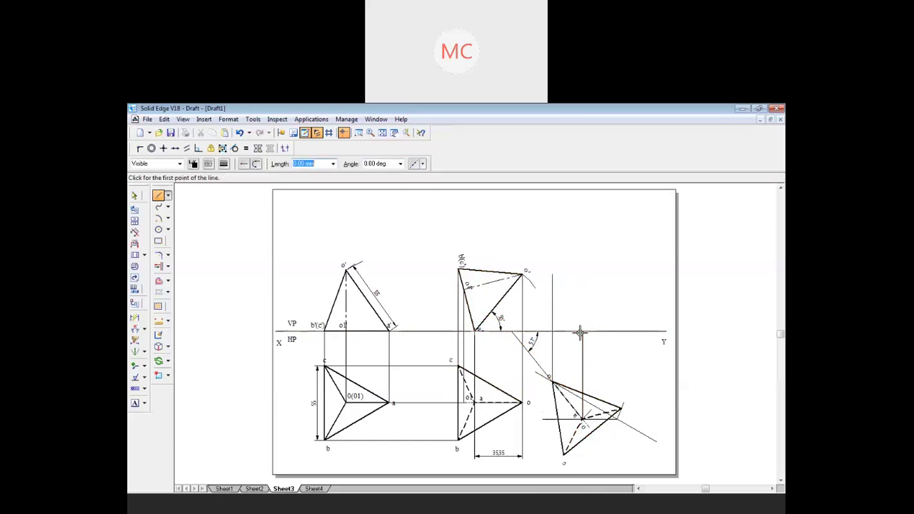
right_click(621, 422)
left_click(622, 408)
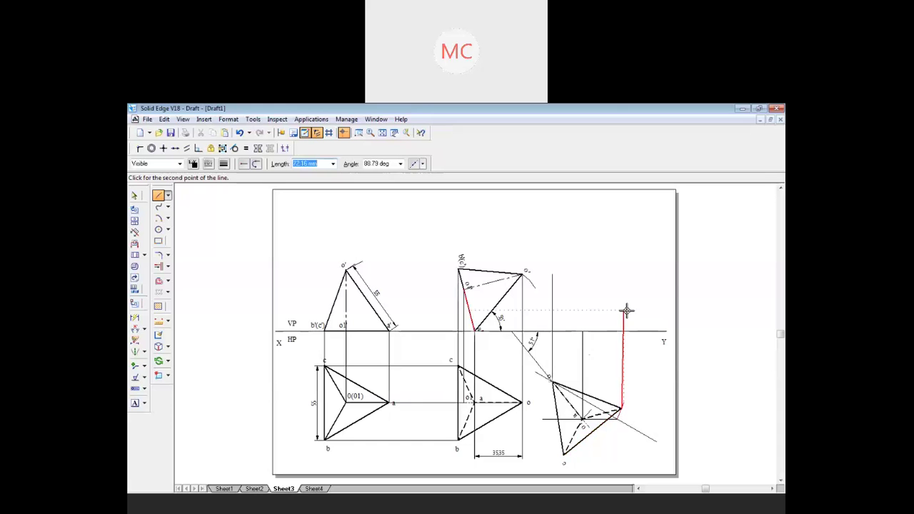
left_click(621, 270)
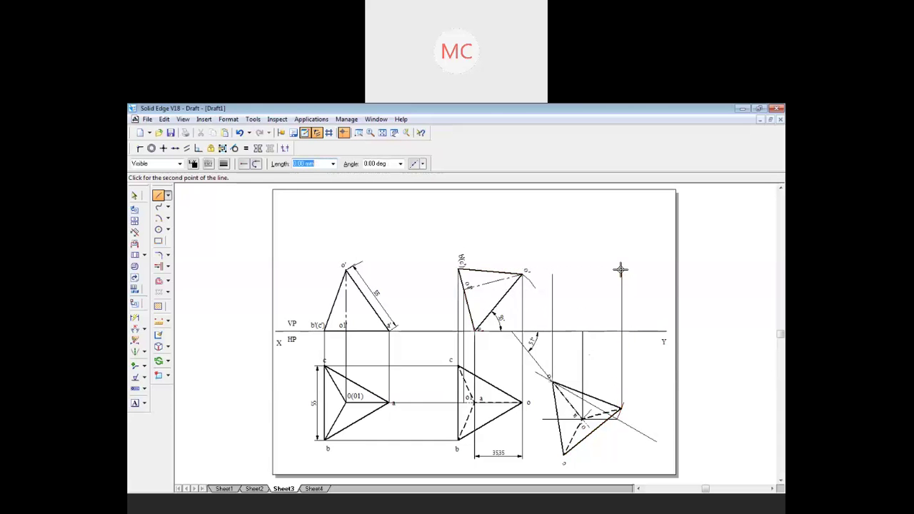
left_click(564, 452)
left_click(565, 269)
left_click(587, 420)
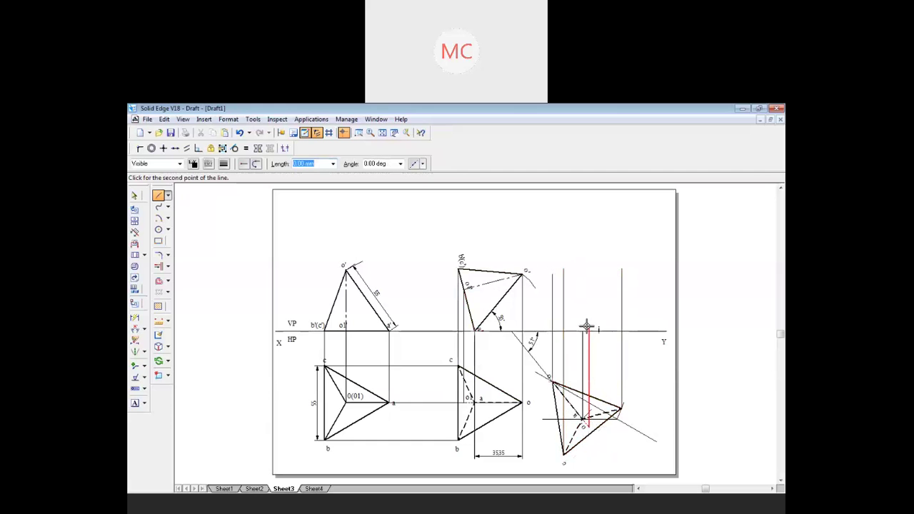
left_click(590, 289)
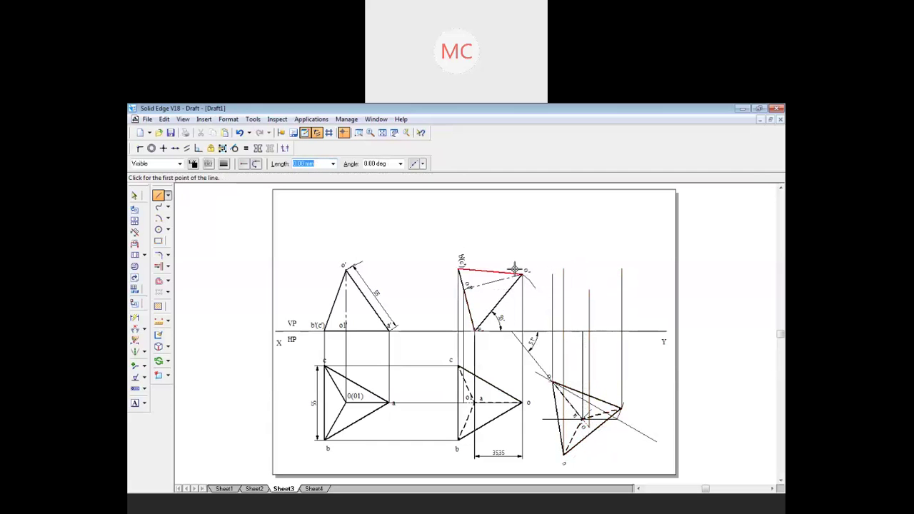
Draw horizontal projectors from o', b'(c') and o1' of the second front view to meet the vertical projectors.
left_click(523, 271)
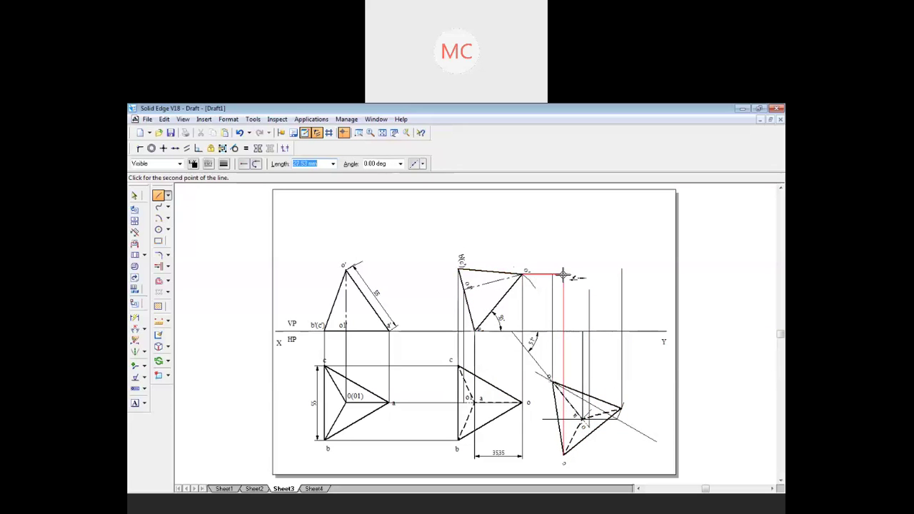
left_click(554, 274)
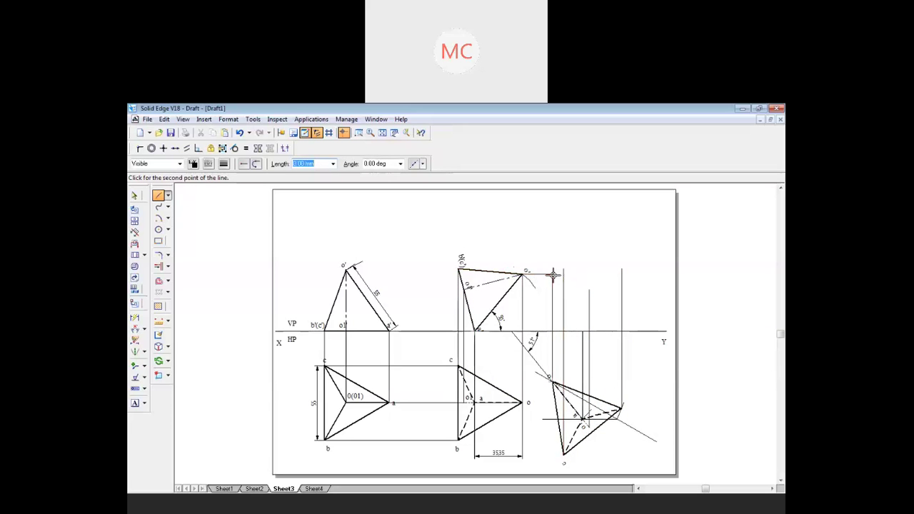
left_click(459, 269)
left_click(564, 268)
left_click(622, 268)
left_click(465, 287)
left_click(589, 290)
key("Escape")
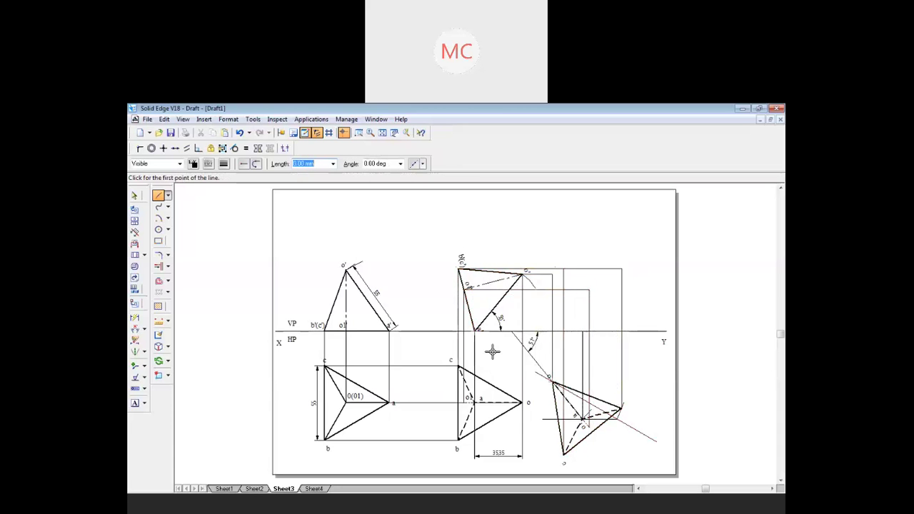
Label the projected points of the third front view a', b', c', o' and o1'.
left_click(134, 403)
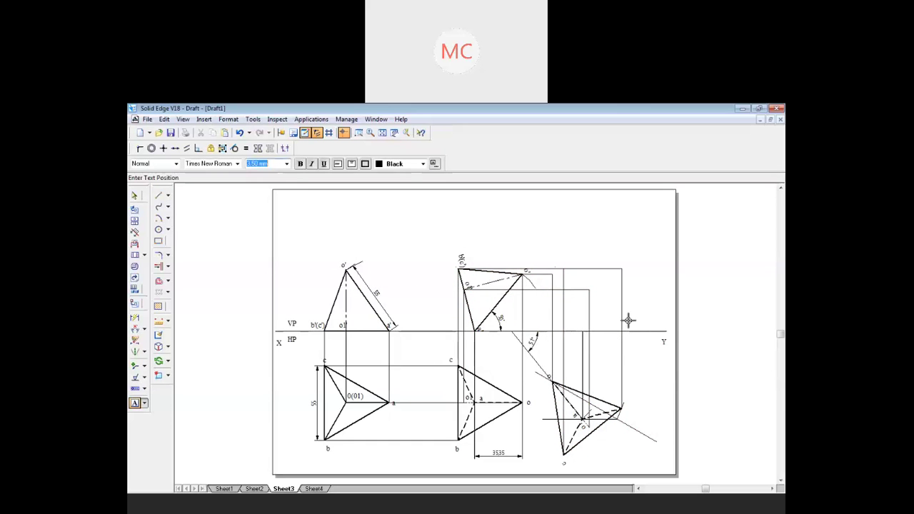
left_click(577, 324)
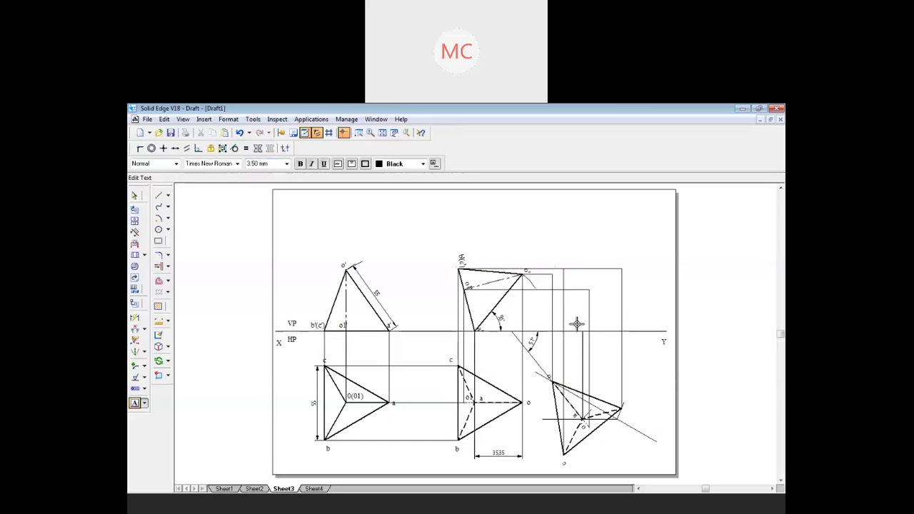
type("a'")
key("Escape")
Draw the third front view's visible edges a'b', b'c', c'o', o'a' and a'c' as 0.70 mm continuous lines.
left_click(158, 198)
left_click(224, 164)
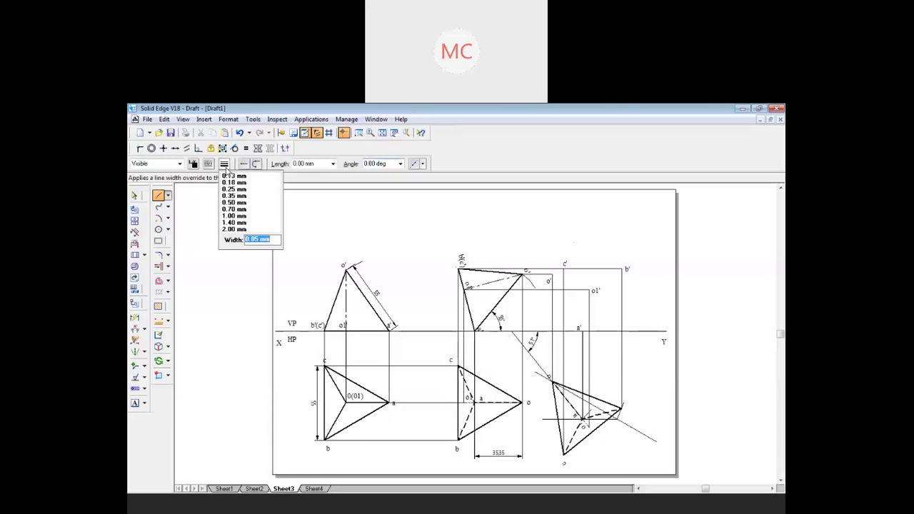
left_click(239, 209)
left_click(208, 163)
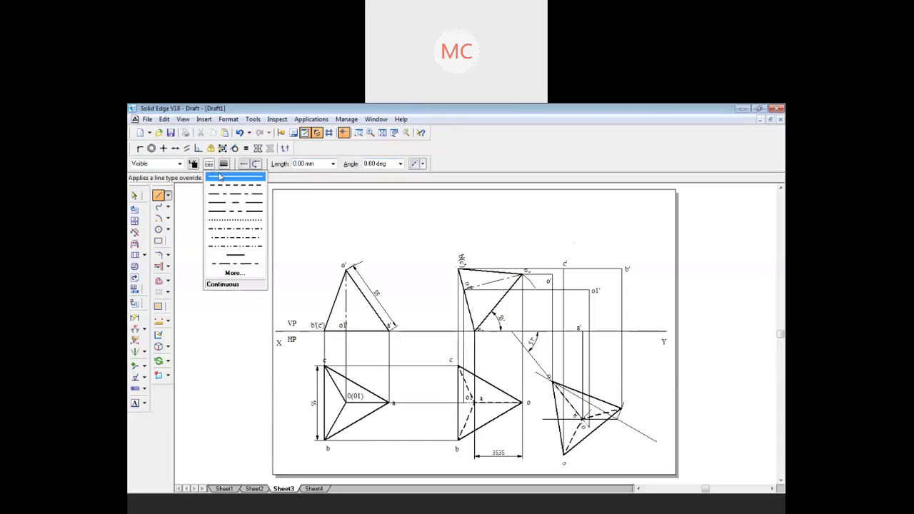
left_click(224, 179)
left_click(583, 418)
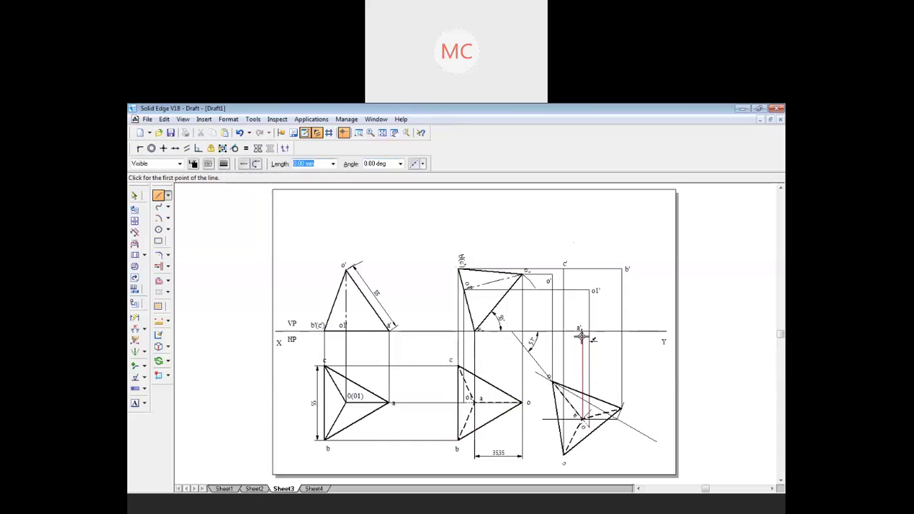
left_click(582, 331)
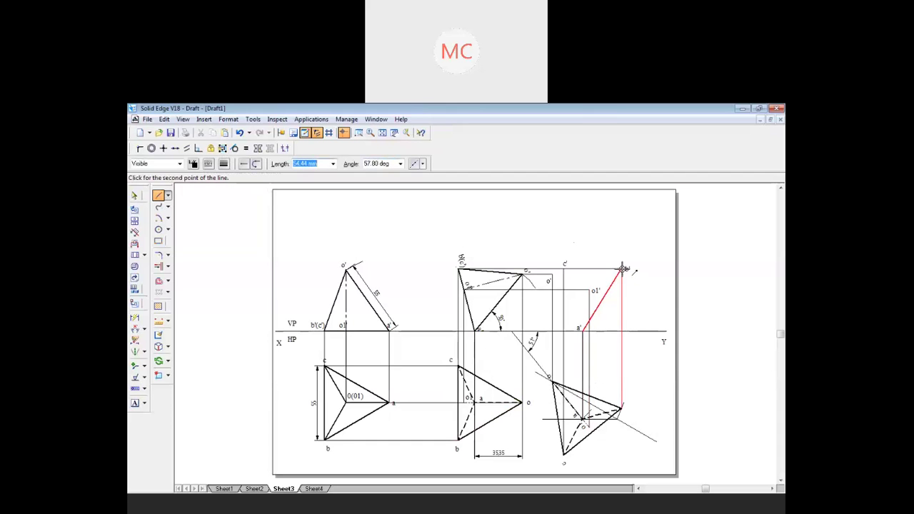
left_click(607, 268)
left_click(564, 269)
left_click(554, 274)
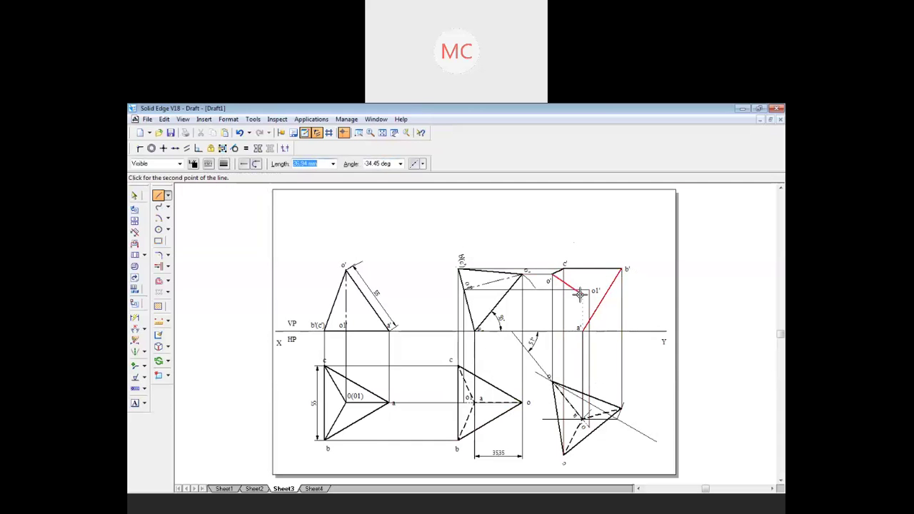
left_click(582, 328)
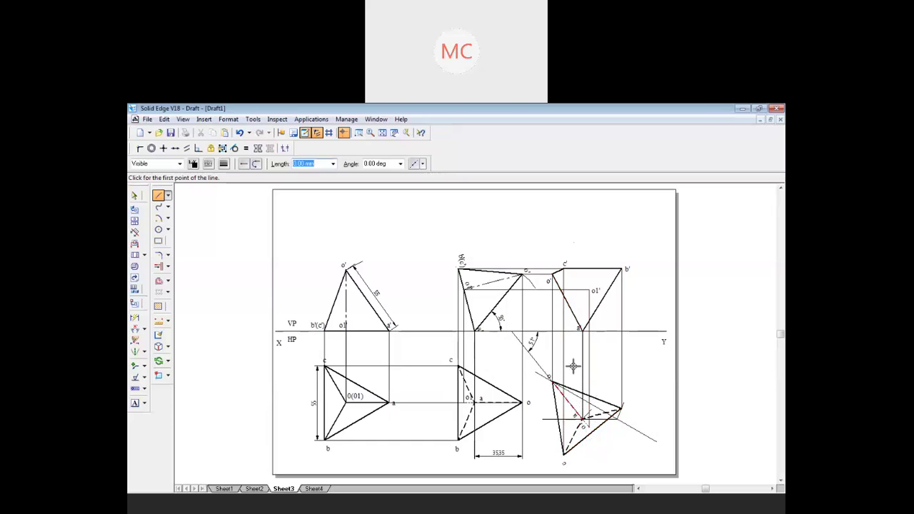
left_click(583, 329)
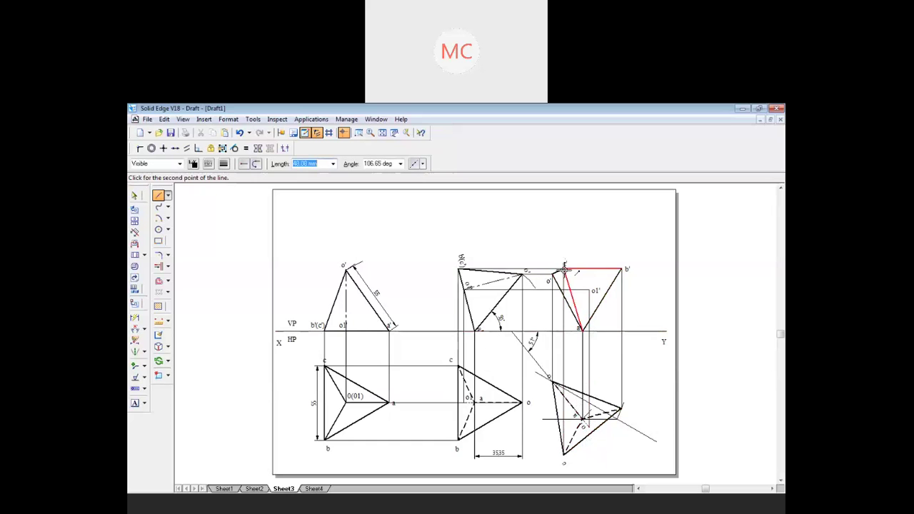
left_click(564, 266)
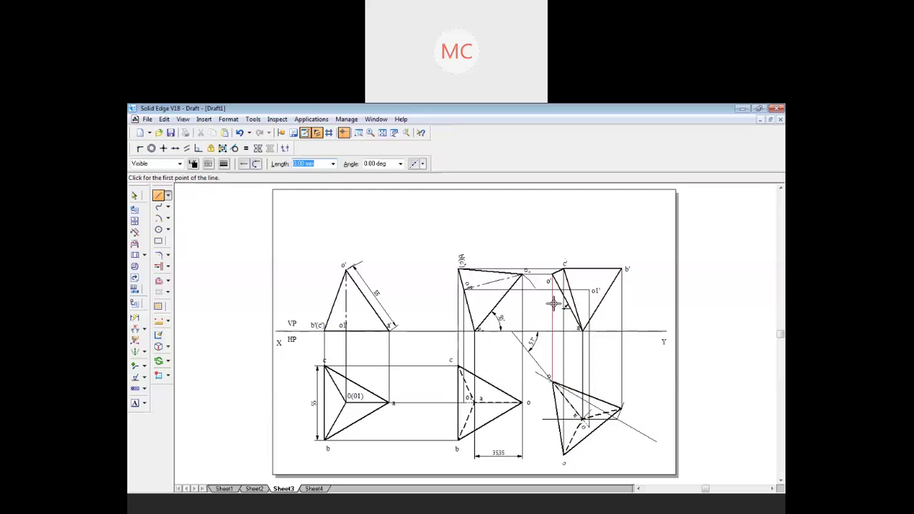
Draw the hidden edge from o' to b' in the third front view as a dashed line.
left_click(554, 273)
left_click(208, 164)
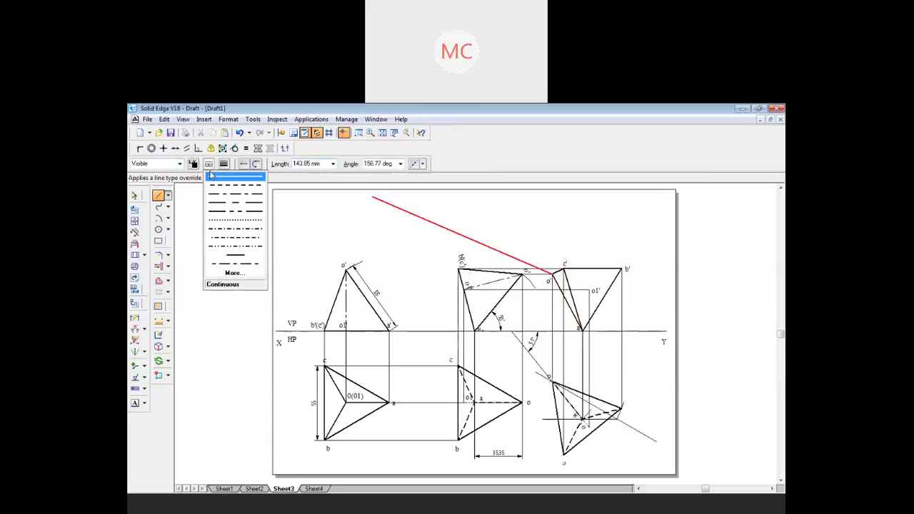
left_click(217, 187)
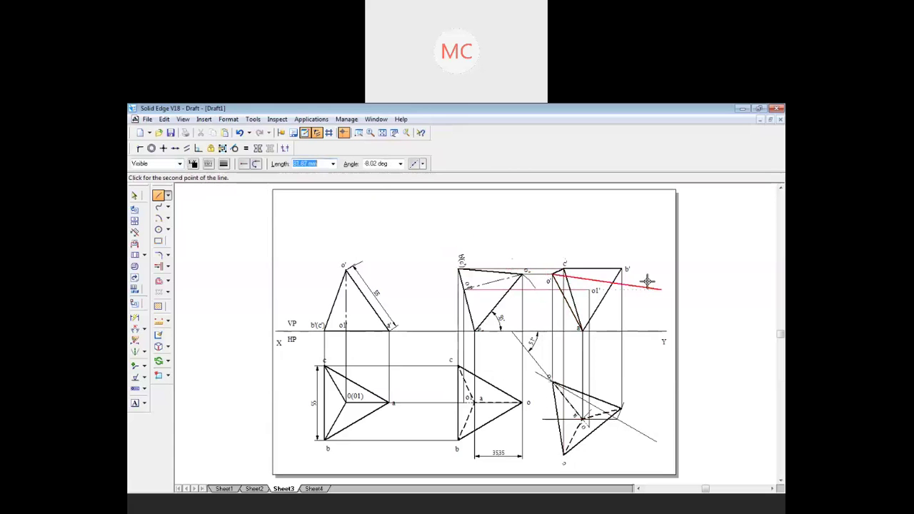
left_click(621, 269)
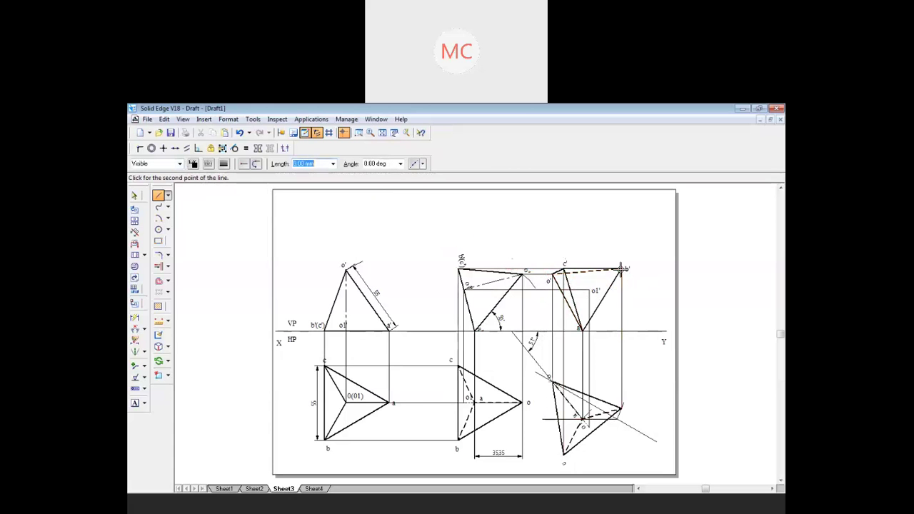
Draw the axis from o' to o1' in the third front view and change its line type to a chain line.
left_click(553, 274)
left_click(590, 289)
key("Escape")
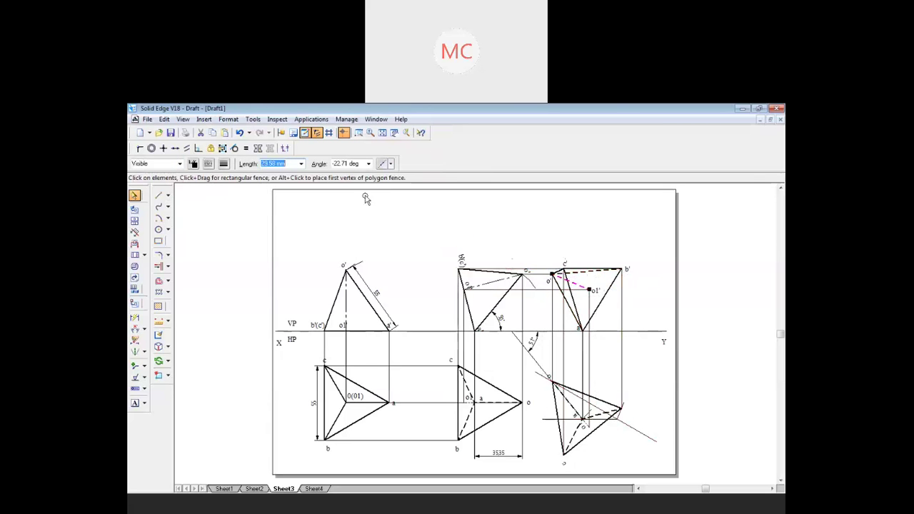
left_click(208, 164)
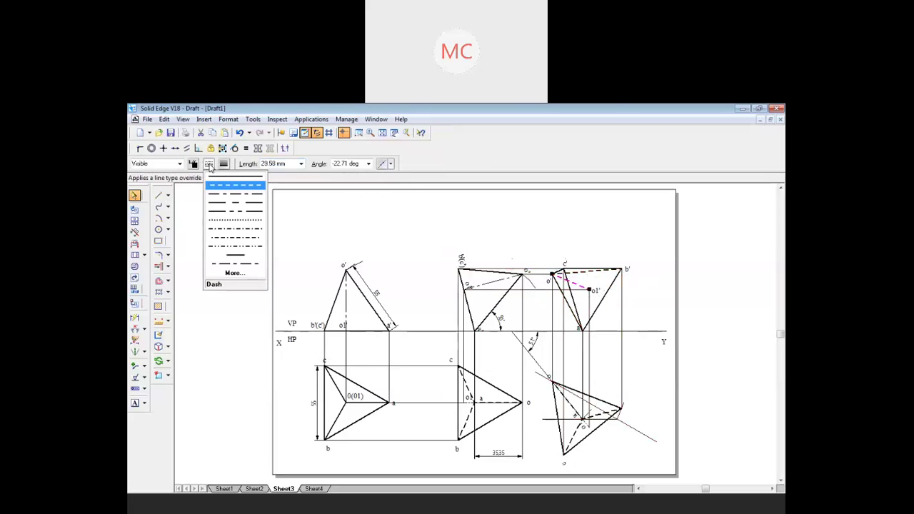
left_click(236, 198)
key("Escape")
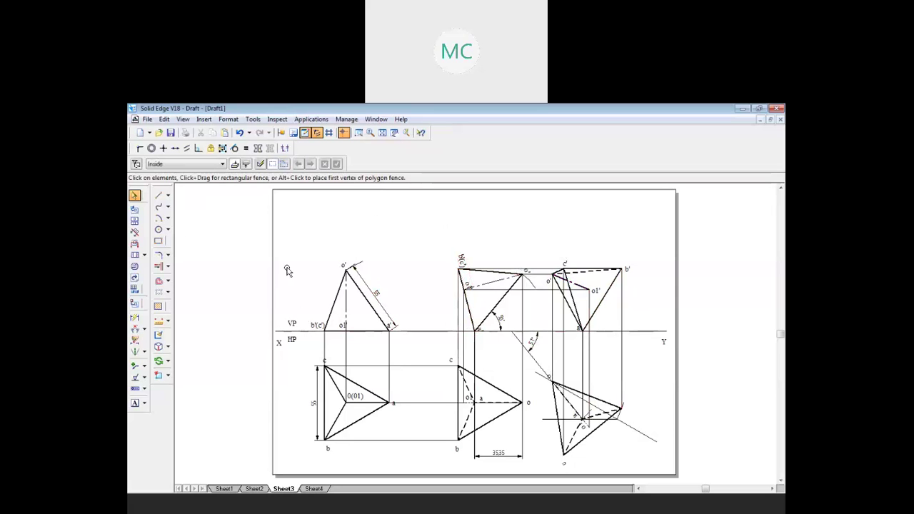
Add the problem number "36)" as text above the first front view, near the sheet's upper corner.
left_click(134, 403)
left_click(295, 212)
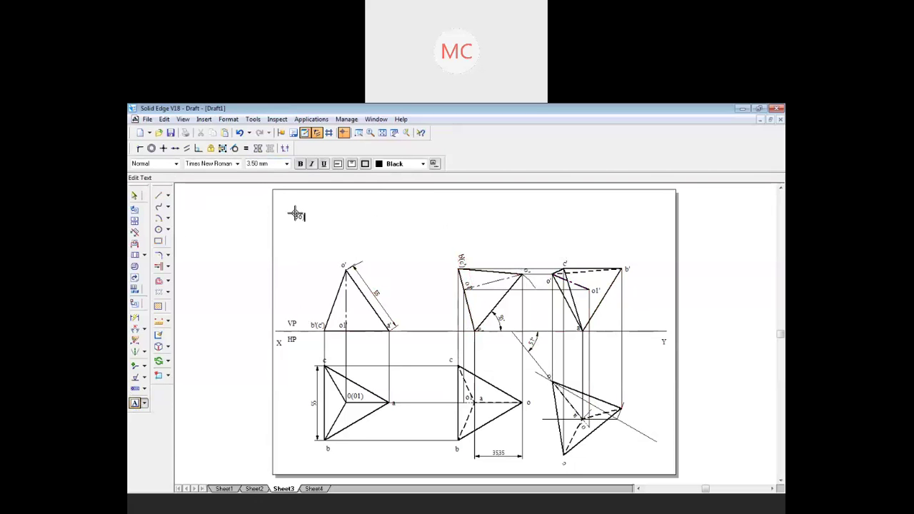
key("Escape")
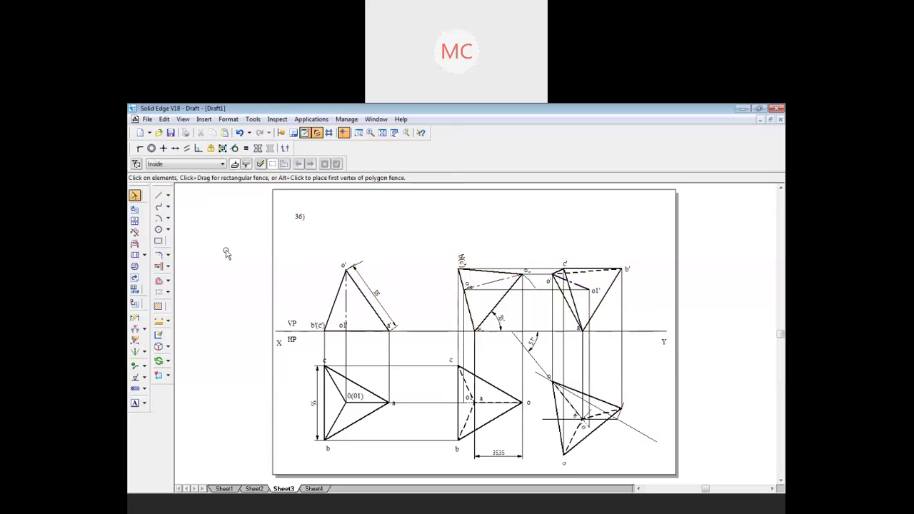